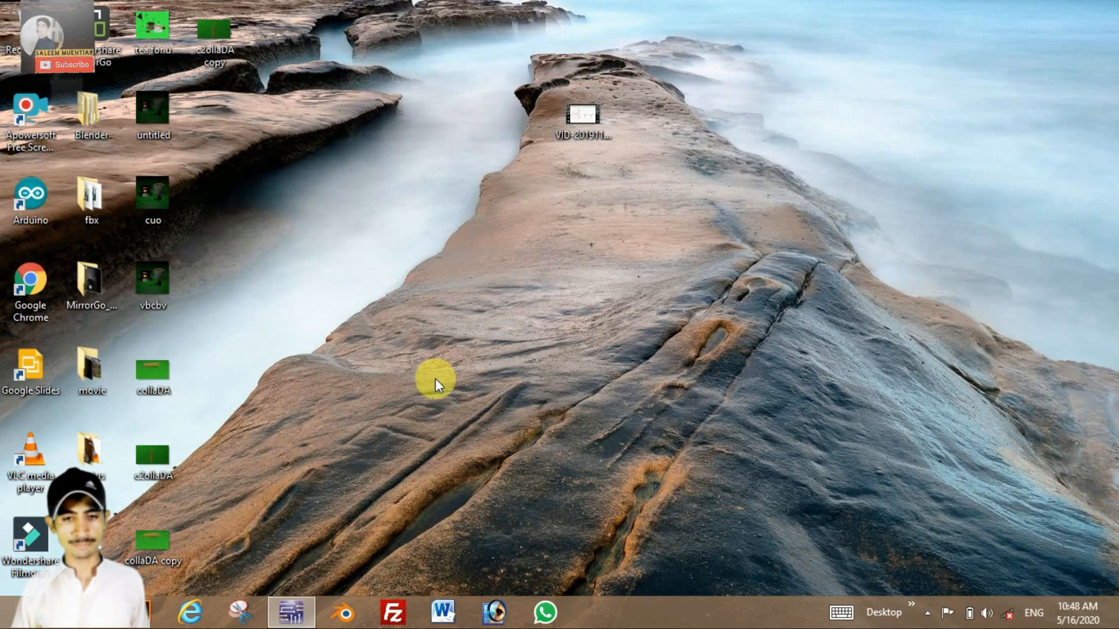
Switch to Multisim and place a VOLTAGE_CONTROLLED_SPDT switch from the Basic group's SWITCH family in the upper middle of the sheet.
left_click(296, 600)
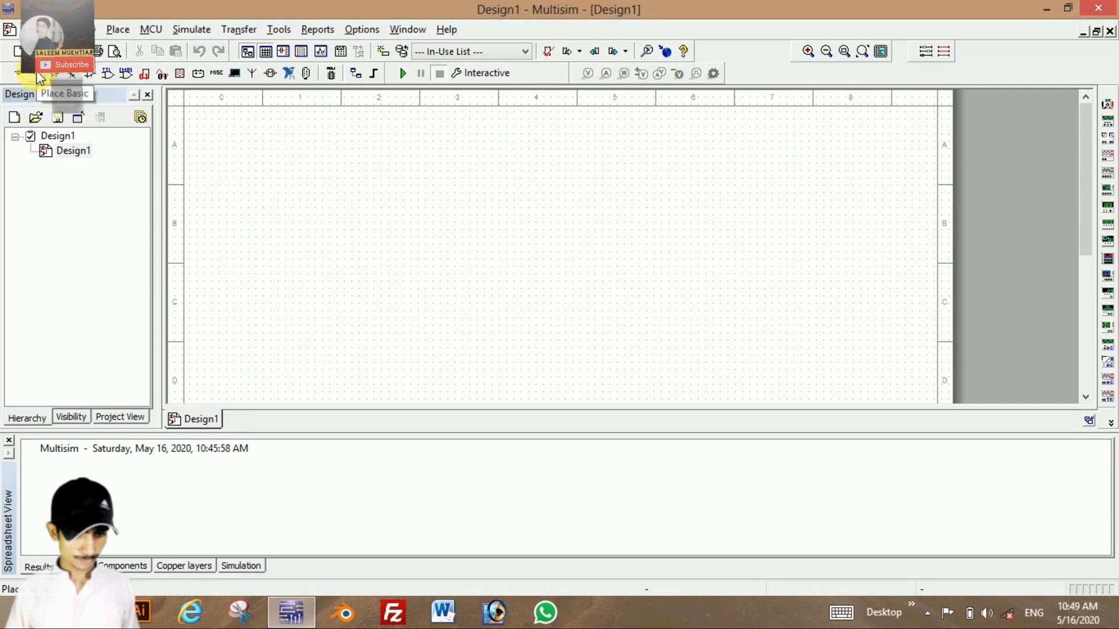
left_click(40, 79)
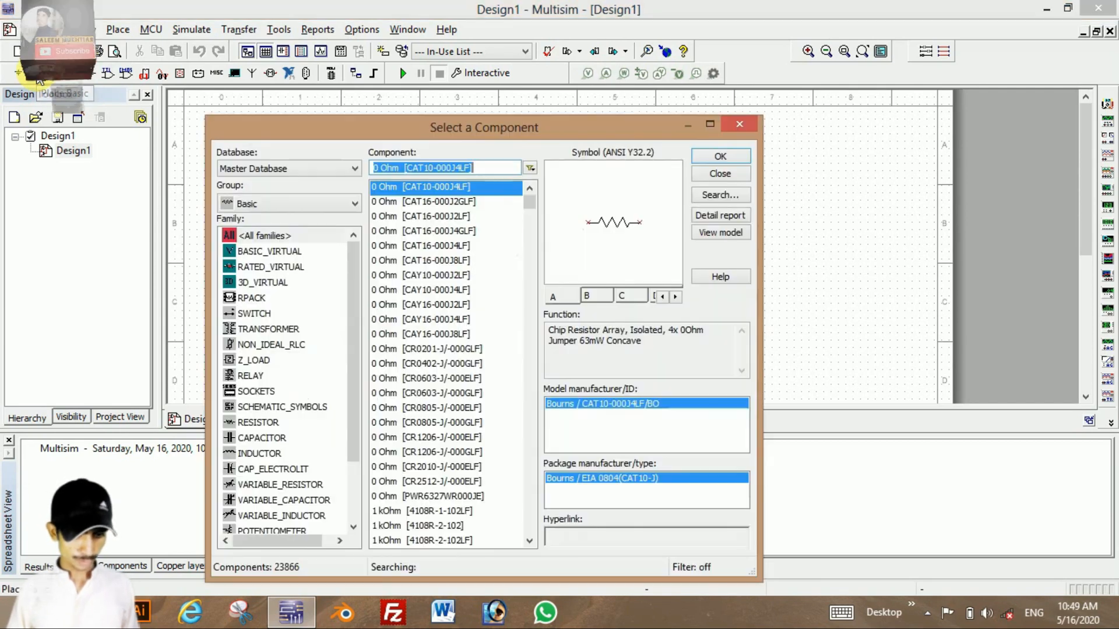
left_click(257, 313)
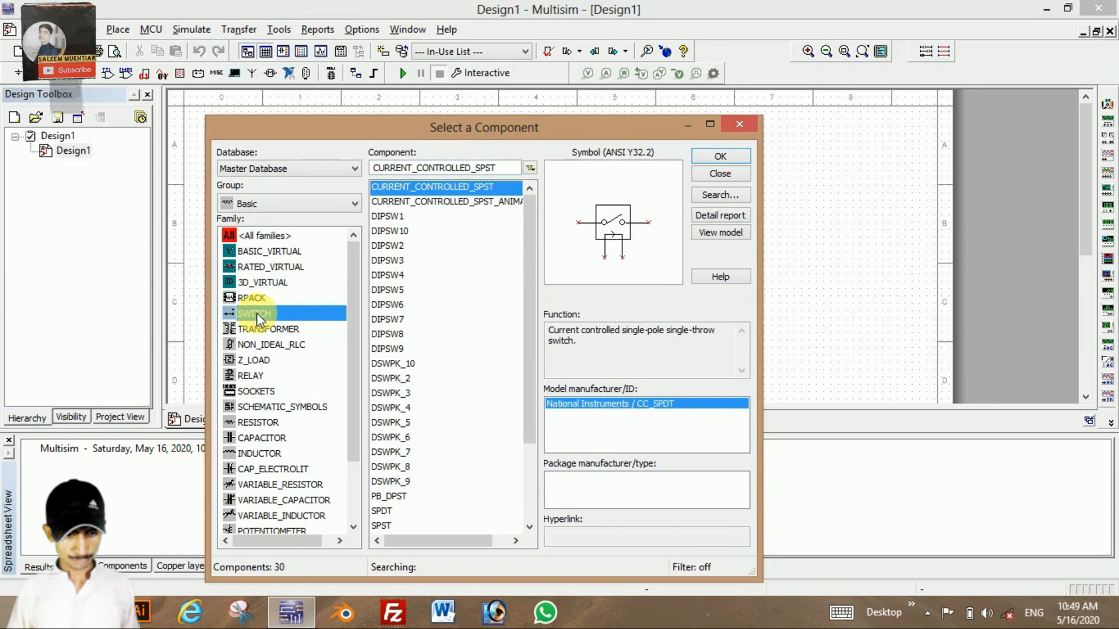
left_click(389, 511)
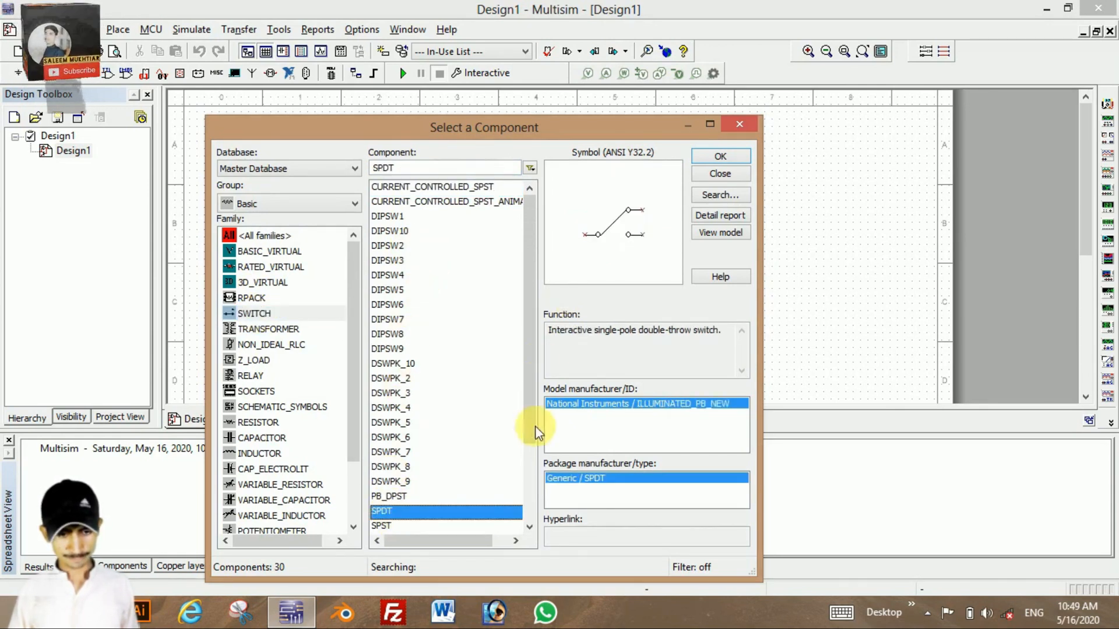
scroll(530, 526, "down", 2)
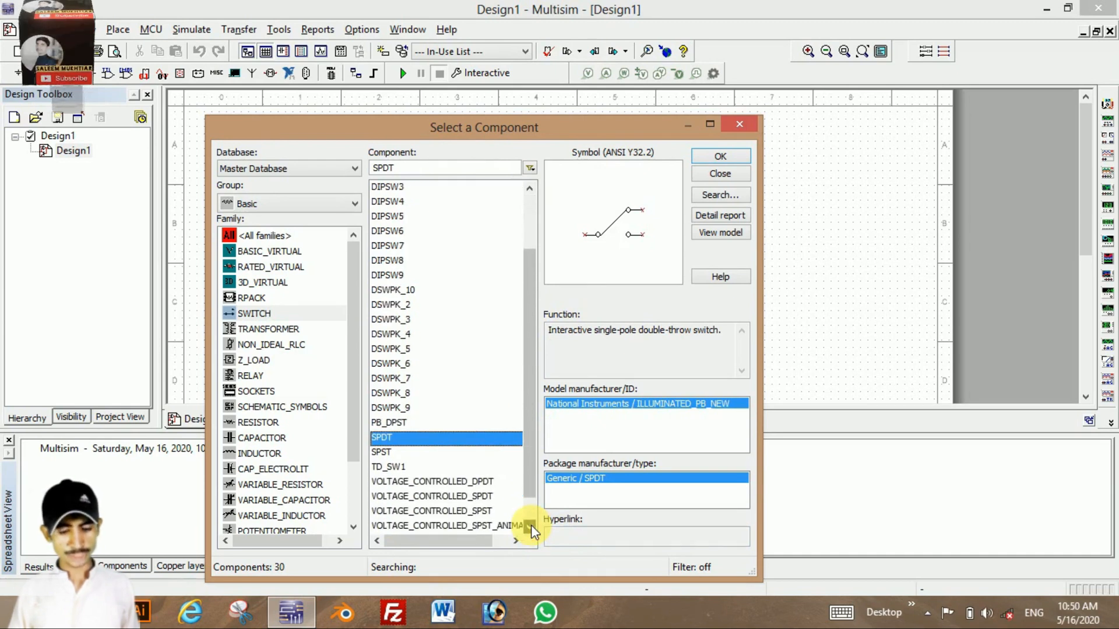
left_click(442, 484)
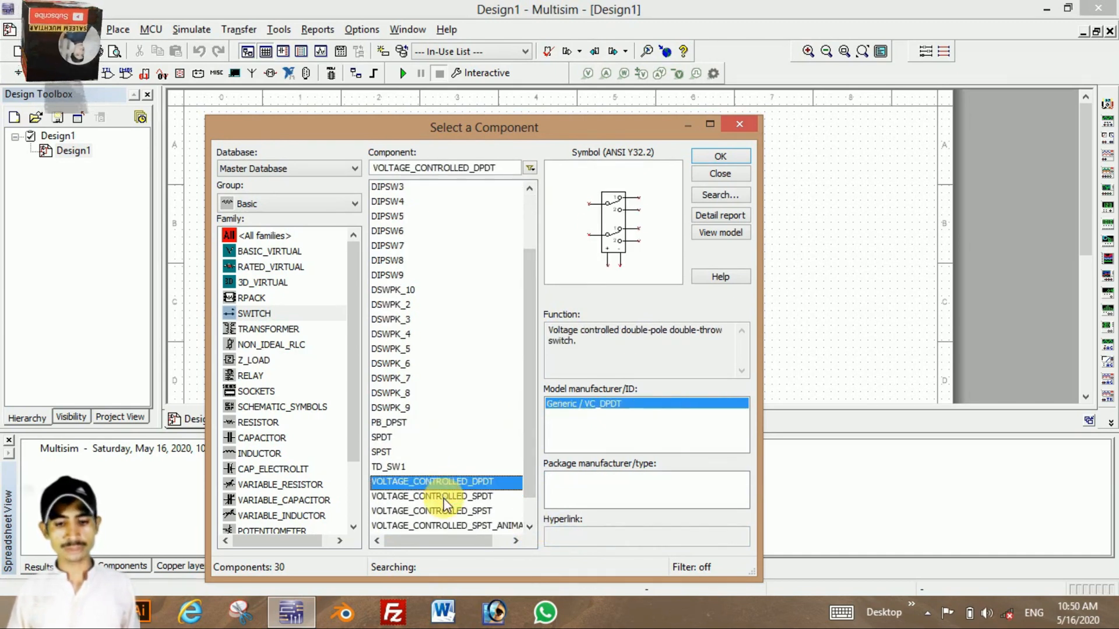
left_click(444, 497)
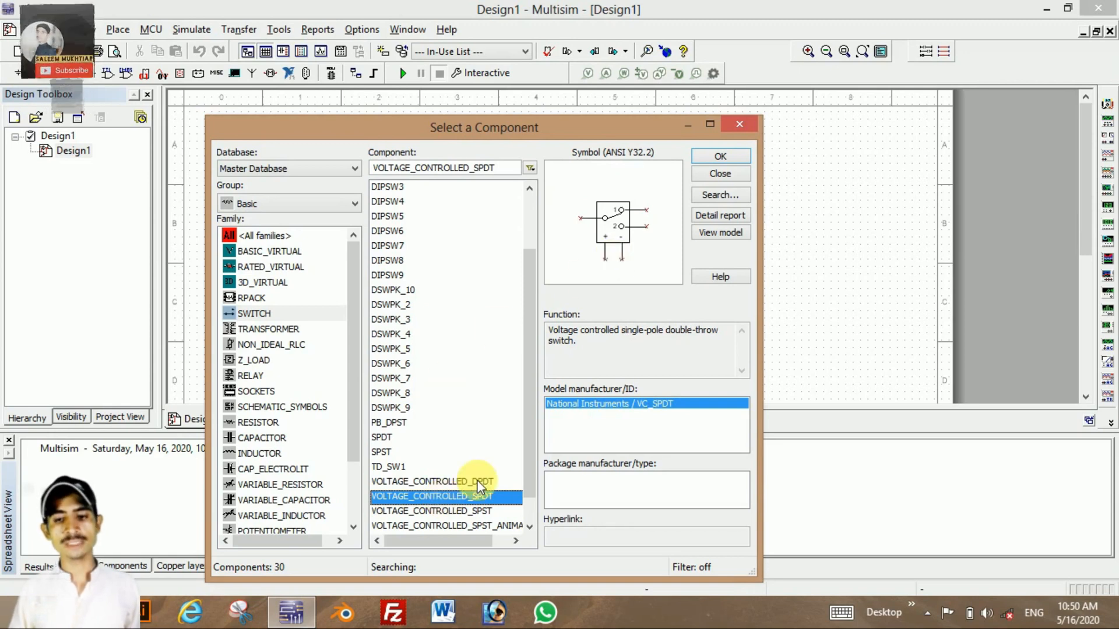
left_click(717, 157)
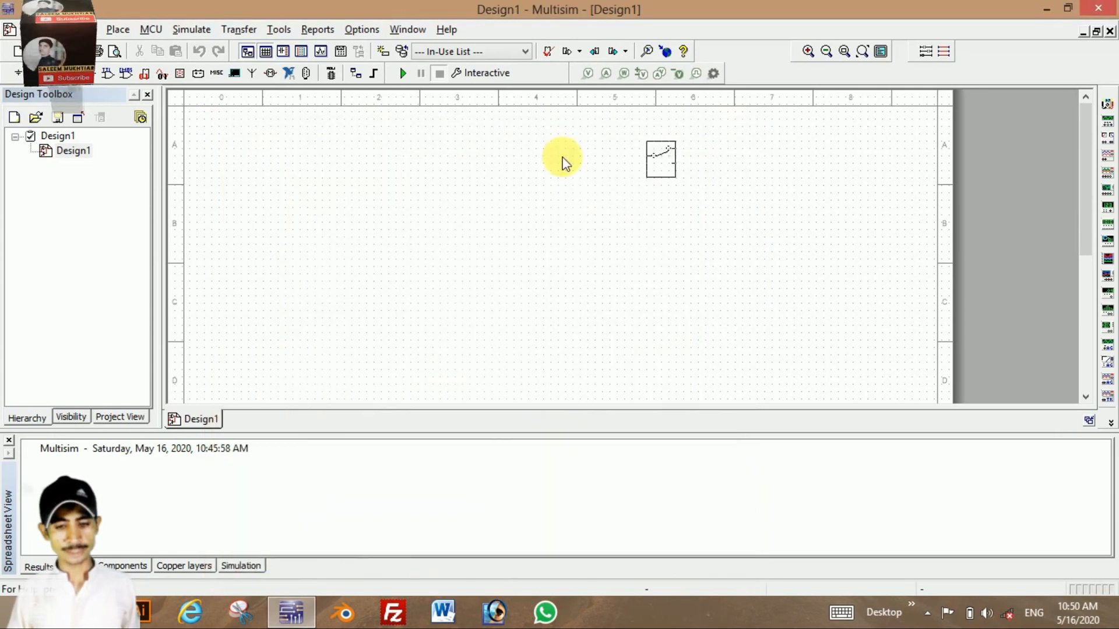
left_click(452, 192)
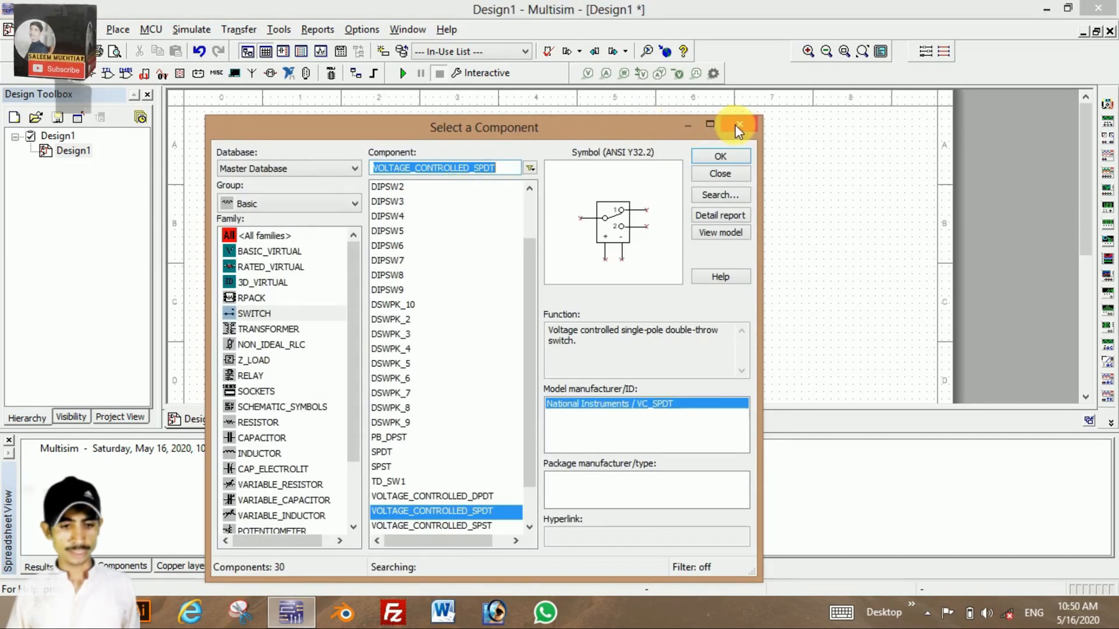
Place a DC_POWER source from the POWER_SOURCES family on the schematic, to the right of the switch.
left_click(352, 203)
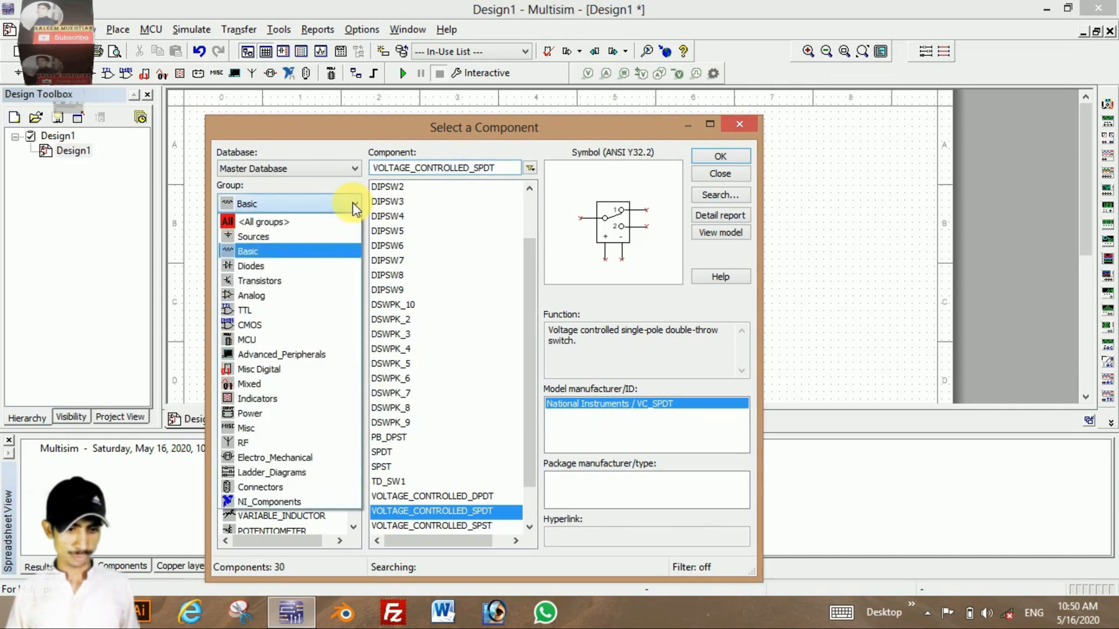
left_click(319, 234)
left_click(285, 251)
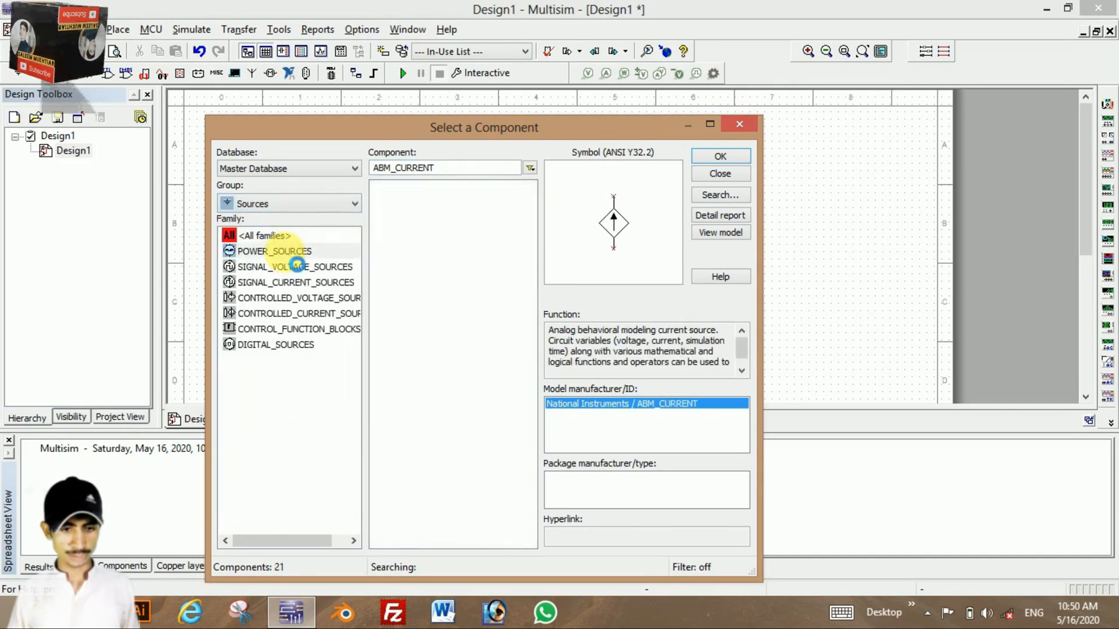
left_click(402, 202)
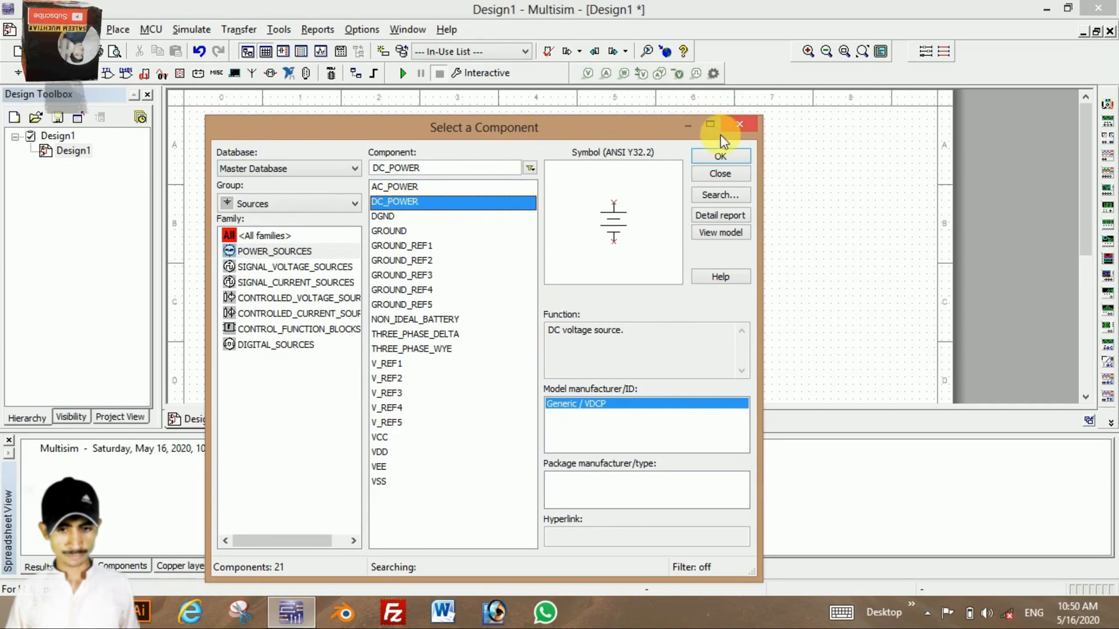
left_click(720, 157)
left_click(581, 192)
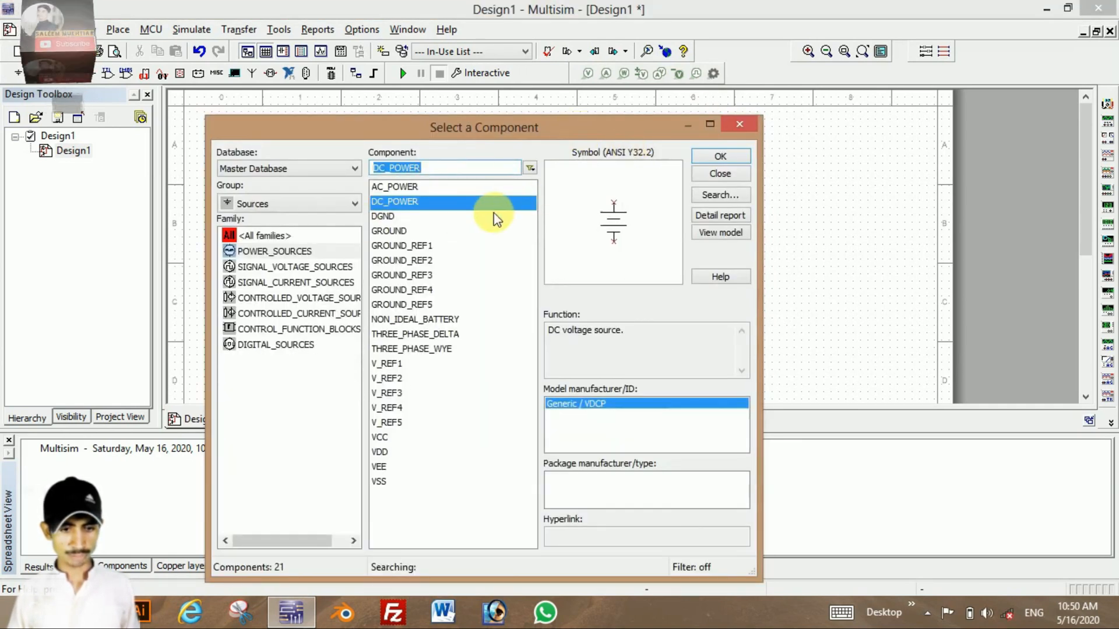
Place a GROUND symbol from the POWER_SOURCES family below and to the left of the switch.
left_click(388, 231)
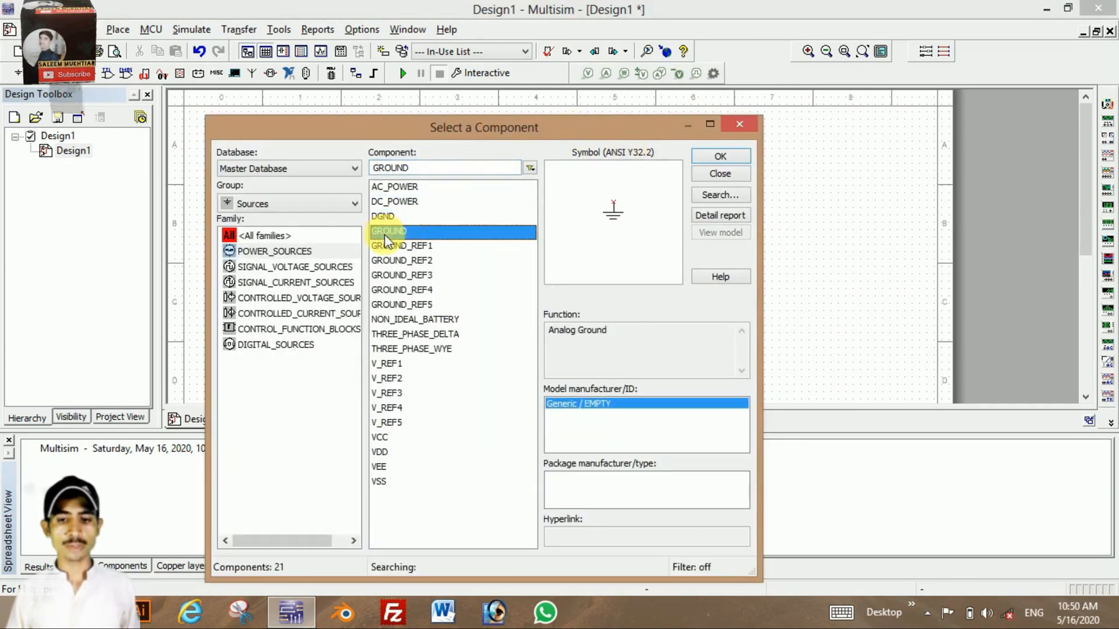
left_click(721, 157)
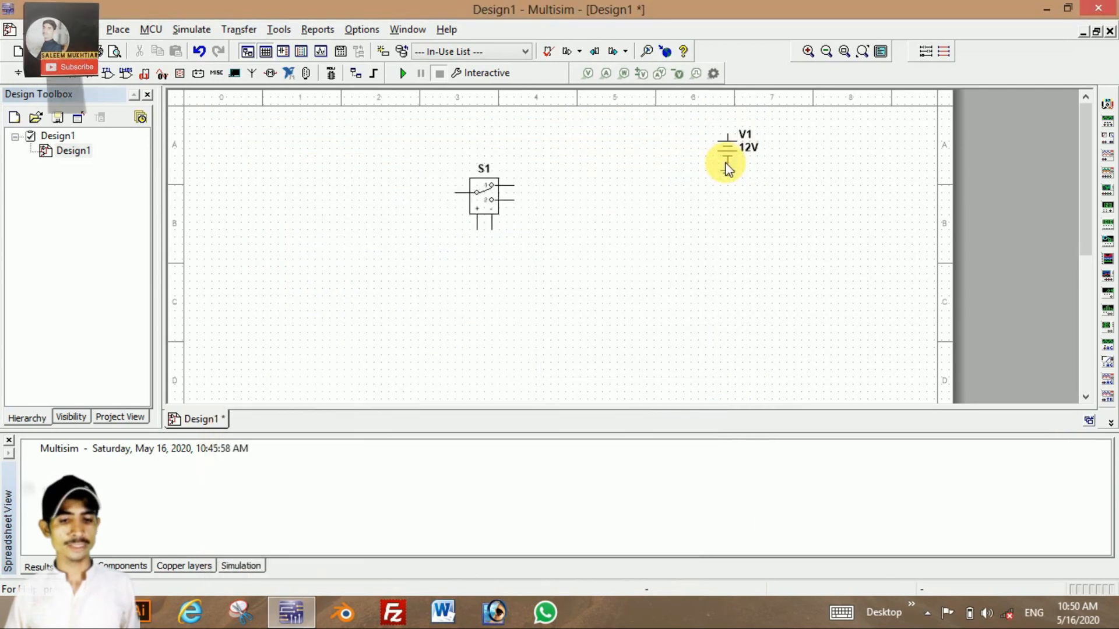
left_click(358, 322)
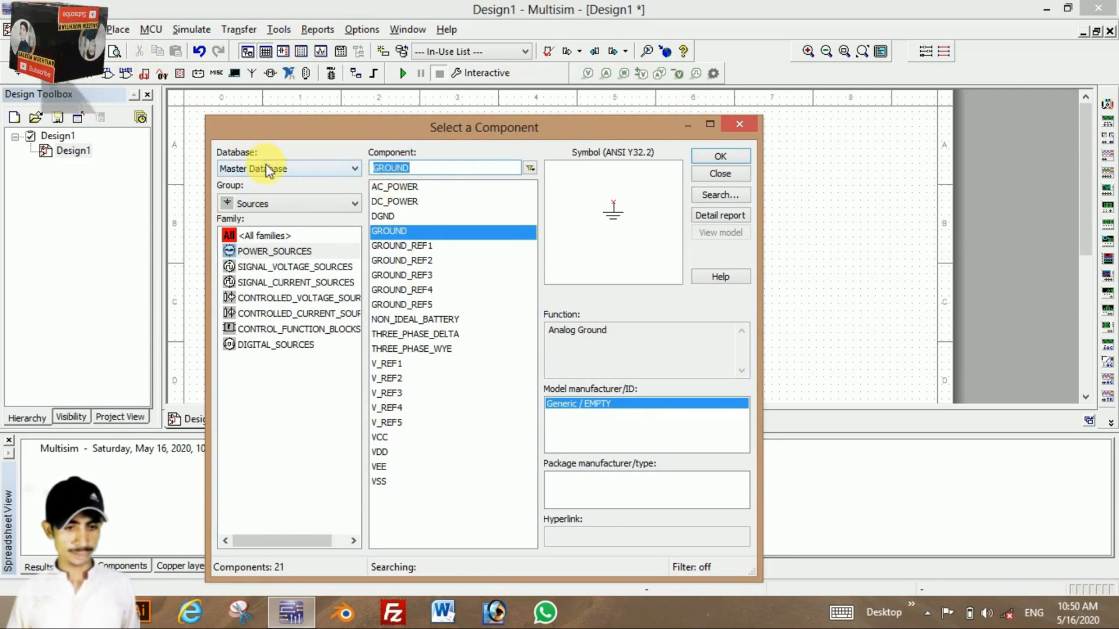
Place an LED_blue from the Diodes group's LED family below and to the right of the switch.
left_click(281, 202)
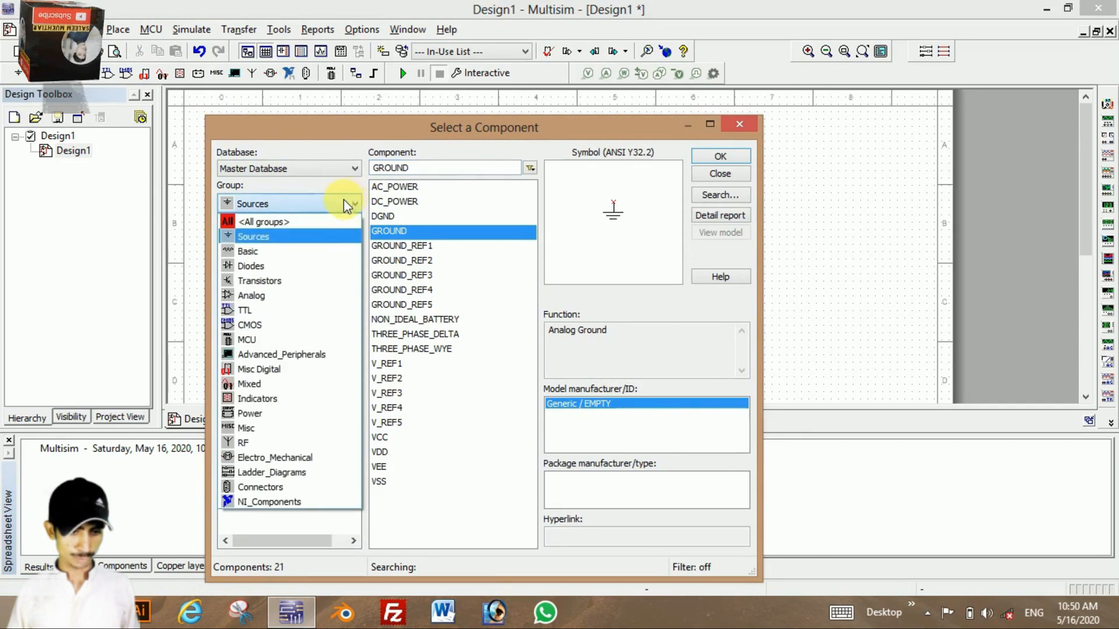
left_click(287, 267)
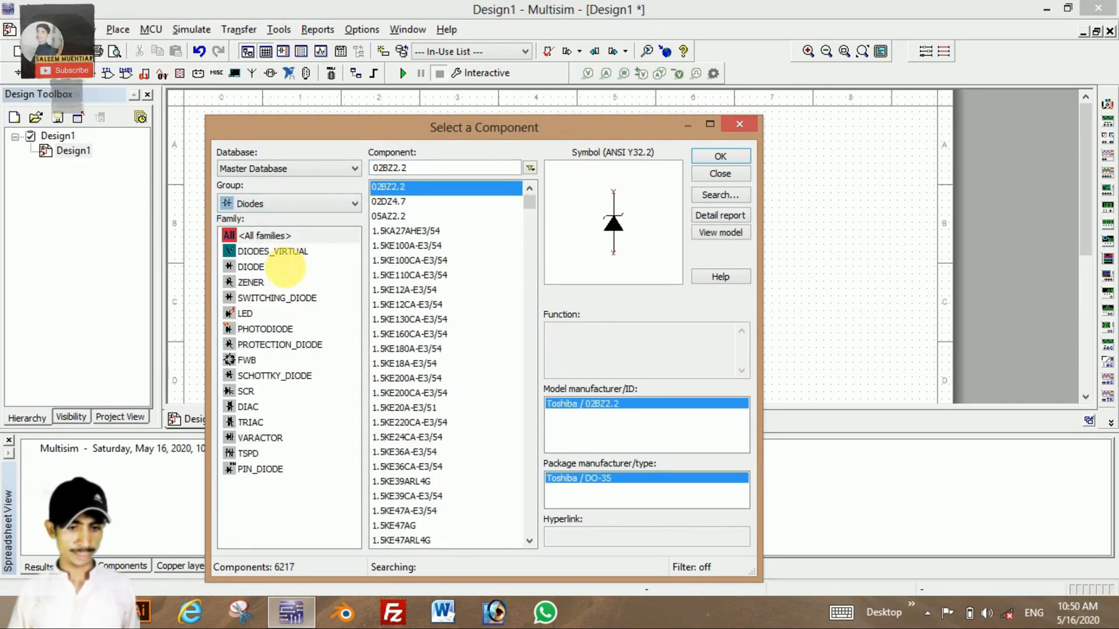
left_click(256, 314)
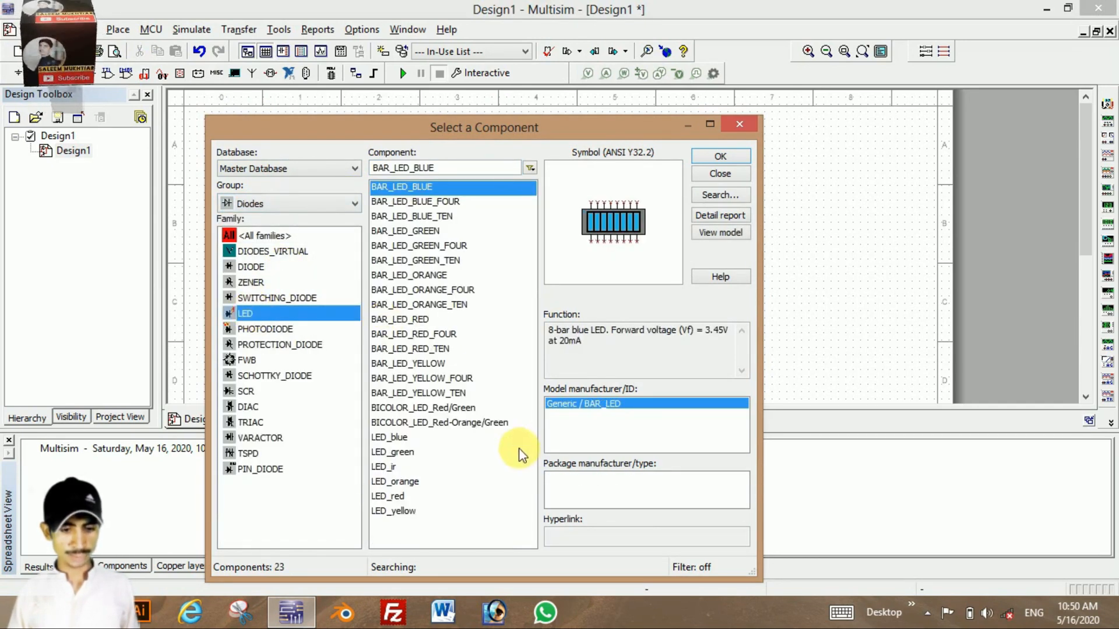
left_click(397, 437)
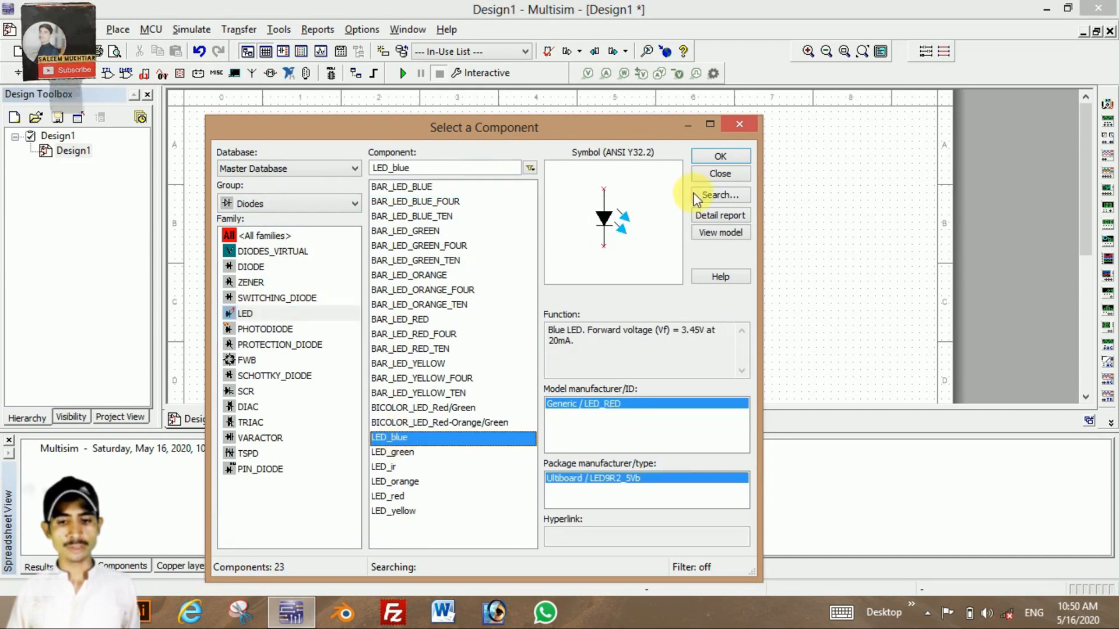
left_click(721, 156)
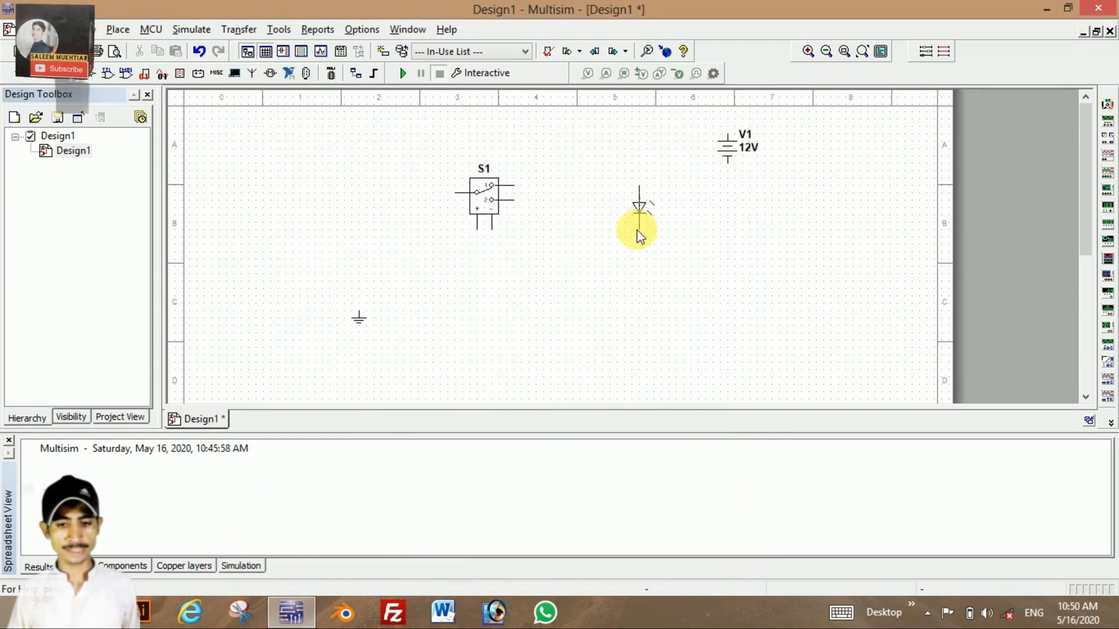
key("Escape")
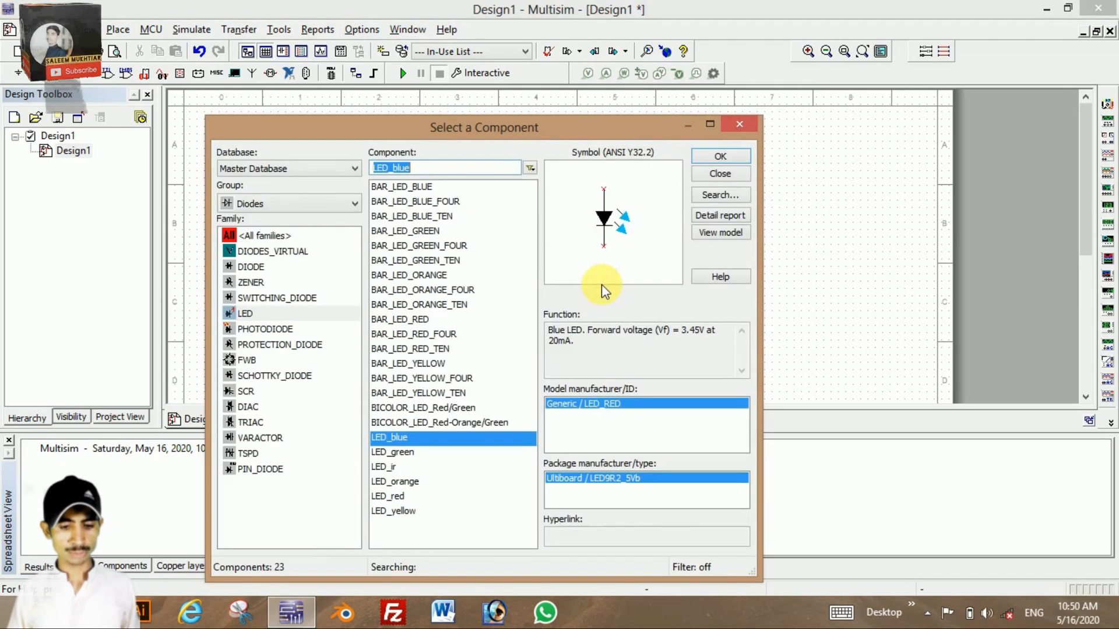
Place an LED_orange to the right of the blue LED and finish adding components.
left_click(399, 483)
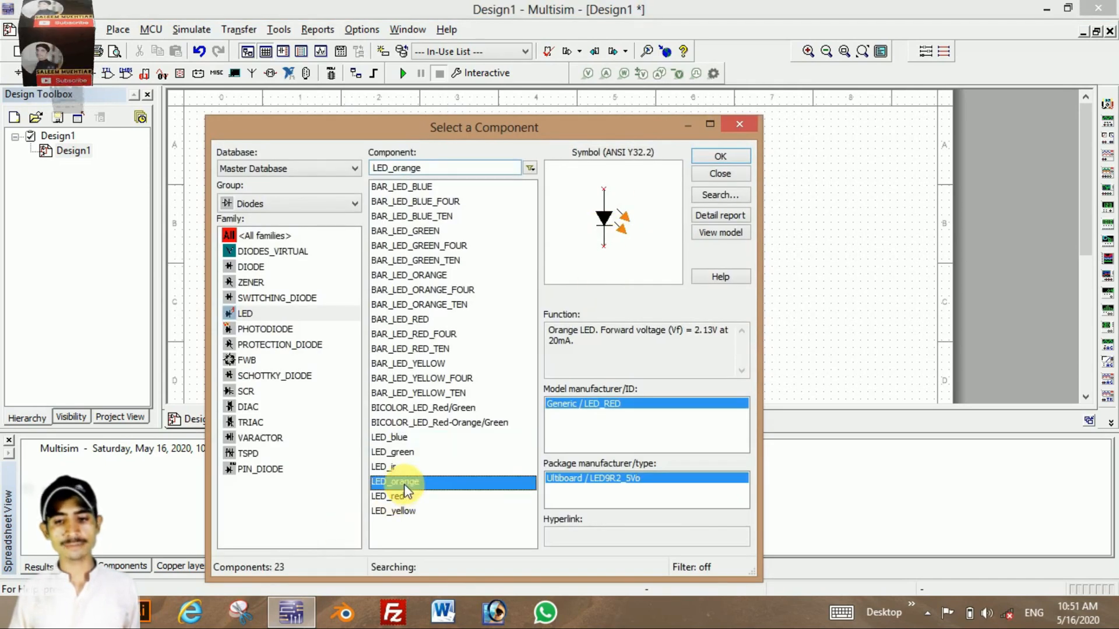
left_click(725, 156)
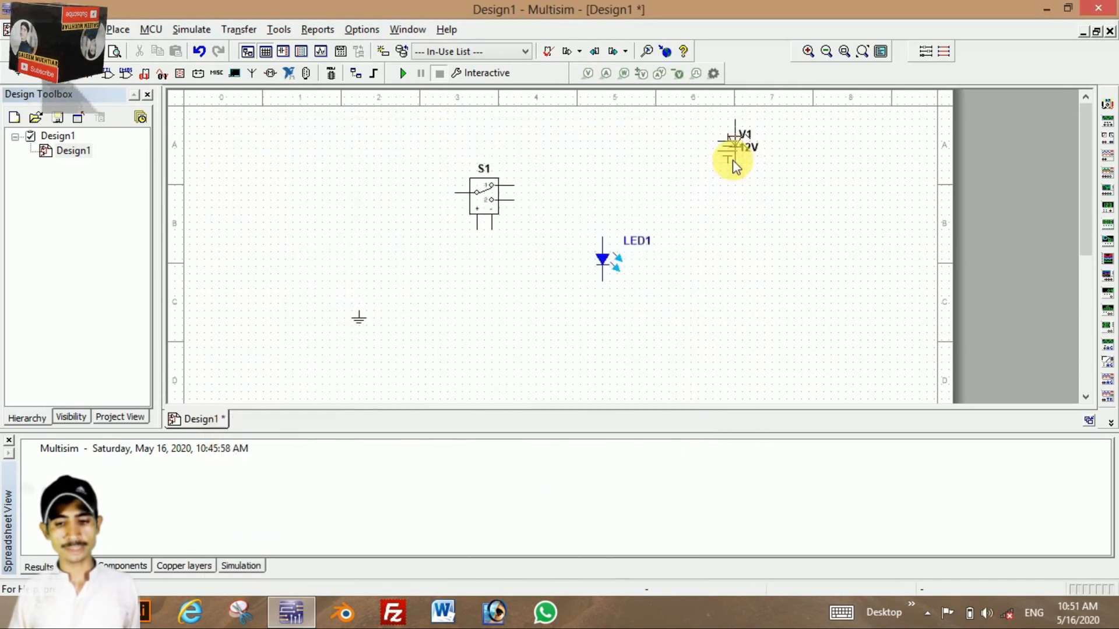
left_click(707, 279)
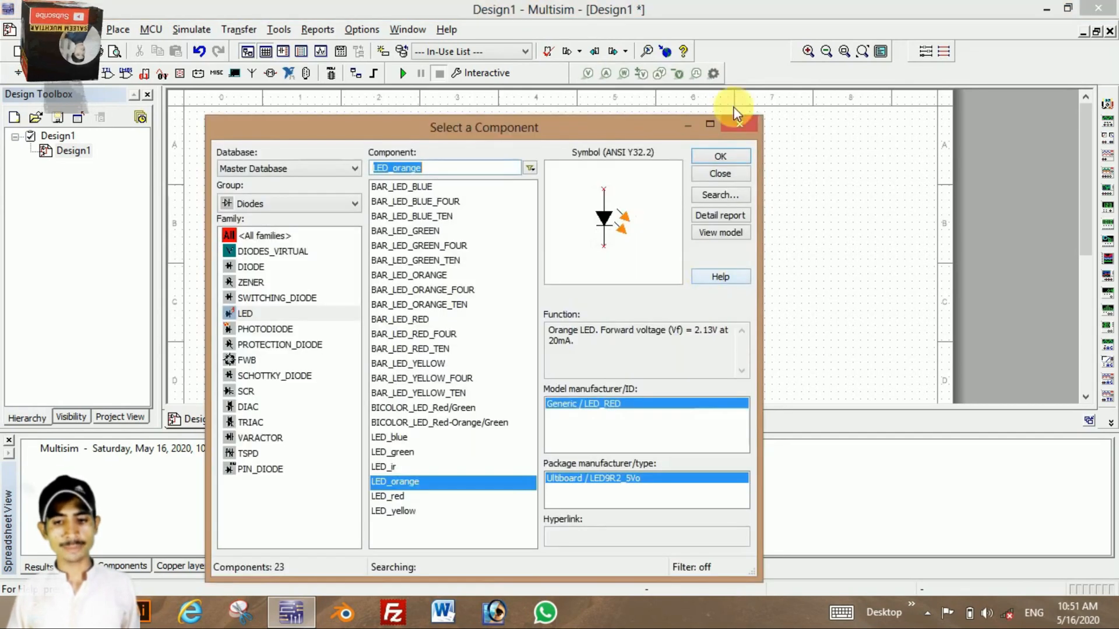
left_click(742, 123)
Move the DC source V1 to the far left of the circuit and wire its positive terminal to switch S1's common contact.
left_click_drag(729, 147, 257, 257)
left_click(365, 250)
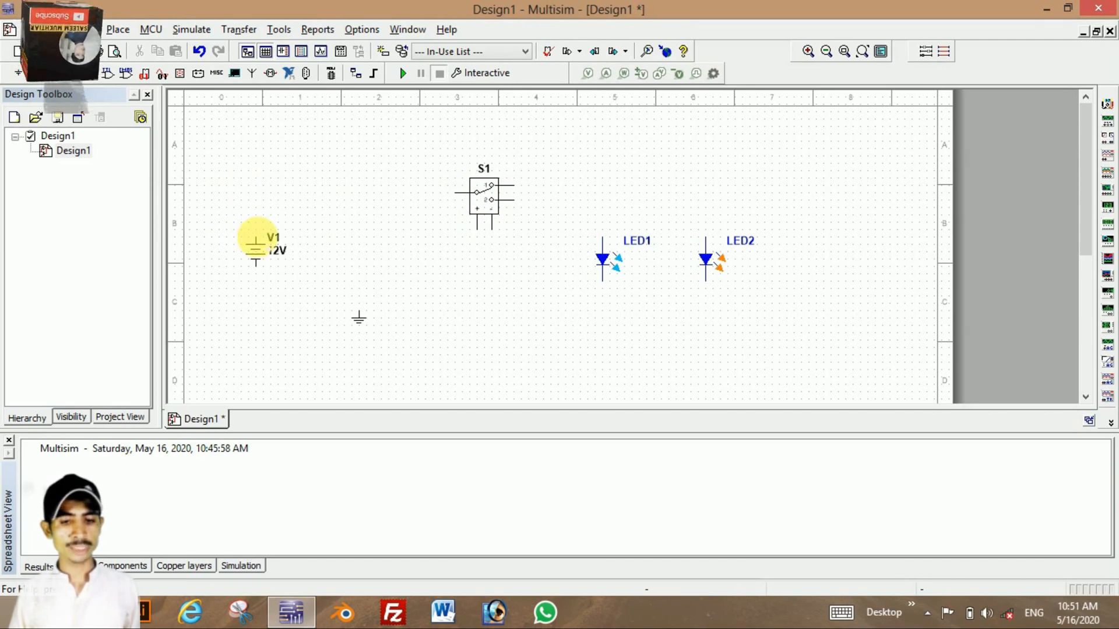
left_click(255, 239)
left_click(451, 192)
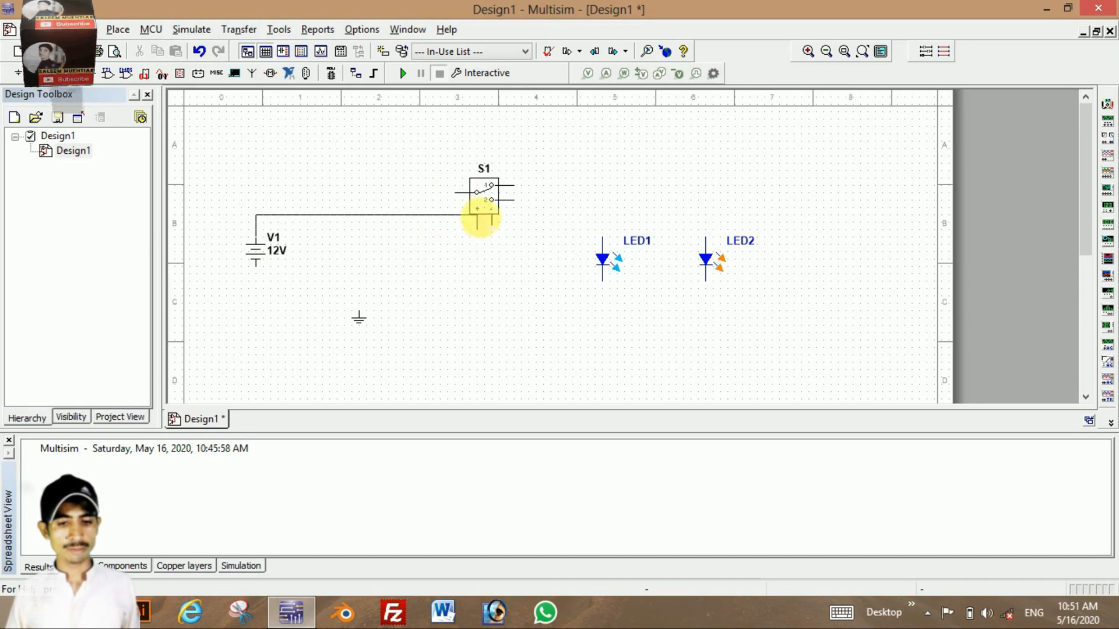
left_click(455, 192)
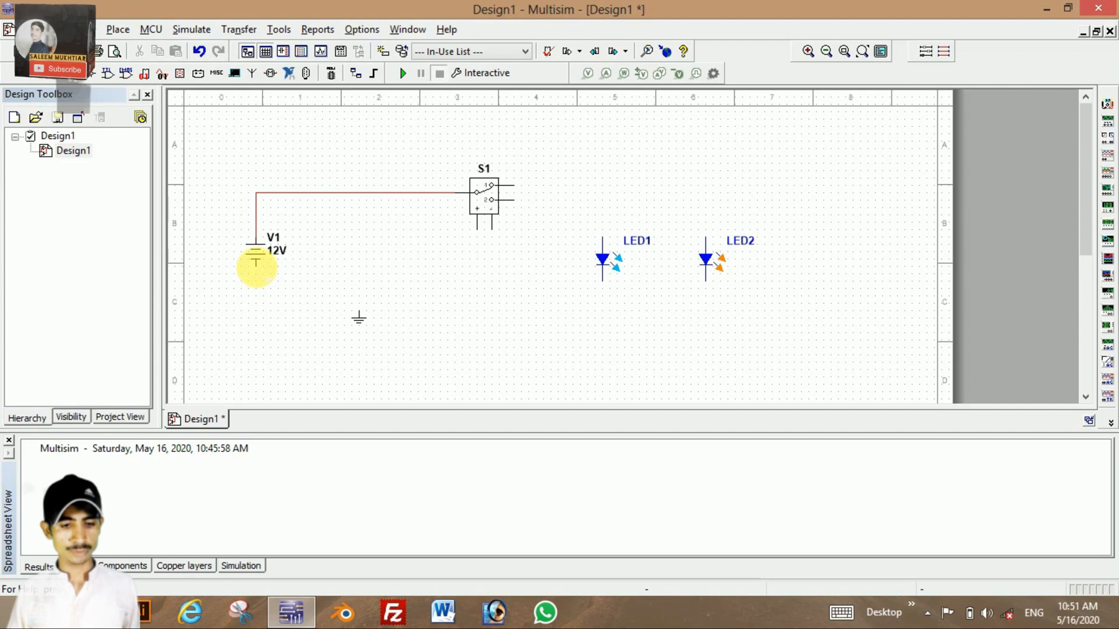
Wire V1's negative terminal to the cathode of LED1 and connect the ground symbol to that wire.
left_click(256, 265)
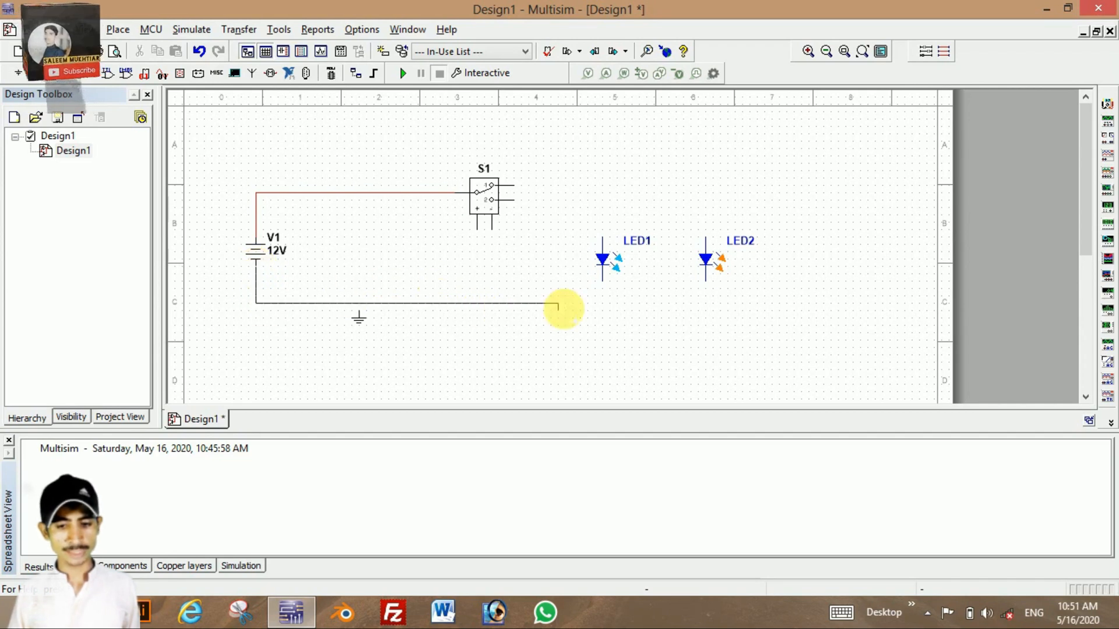
left_click(601, 281)
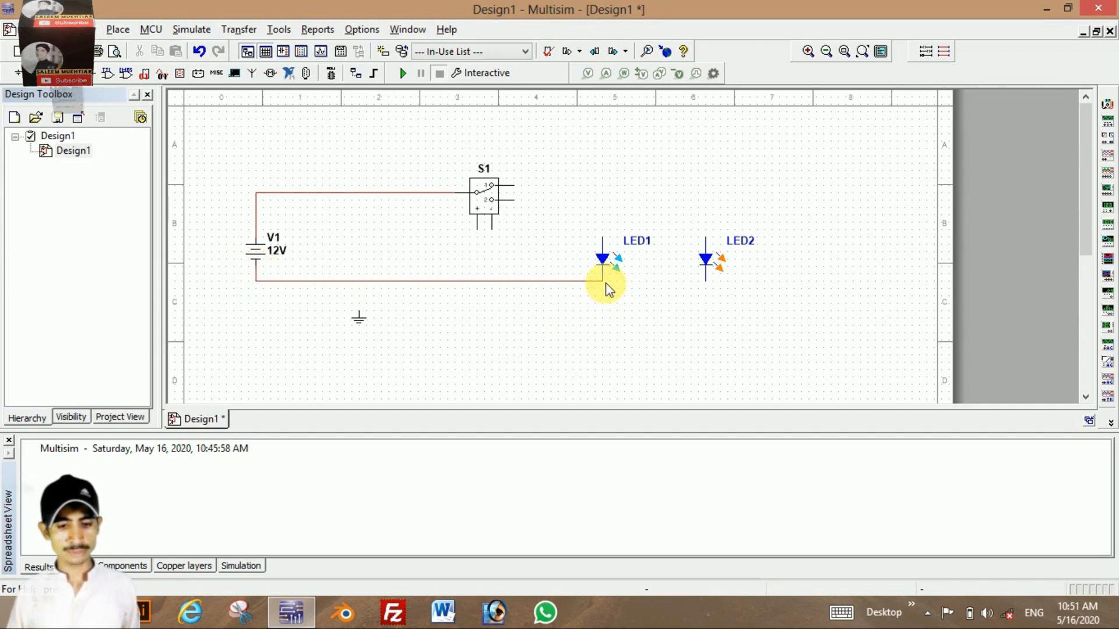
left_click(358, 310)
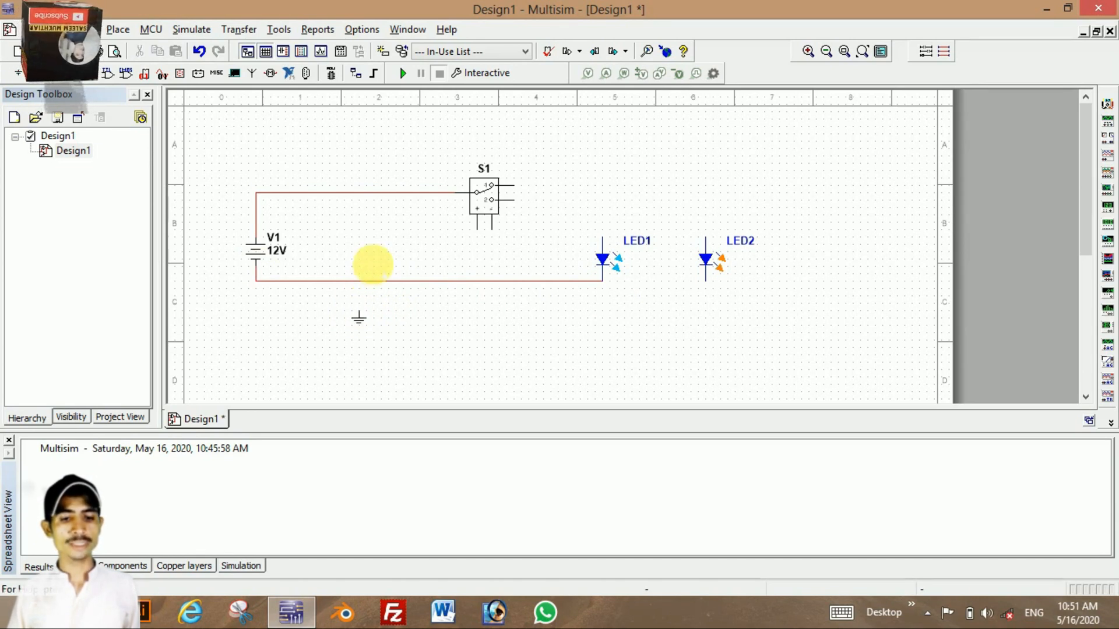
left_click(358, 280)
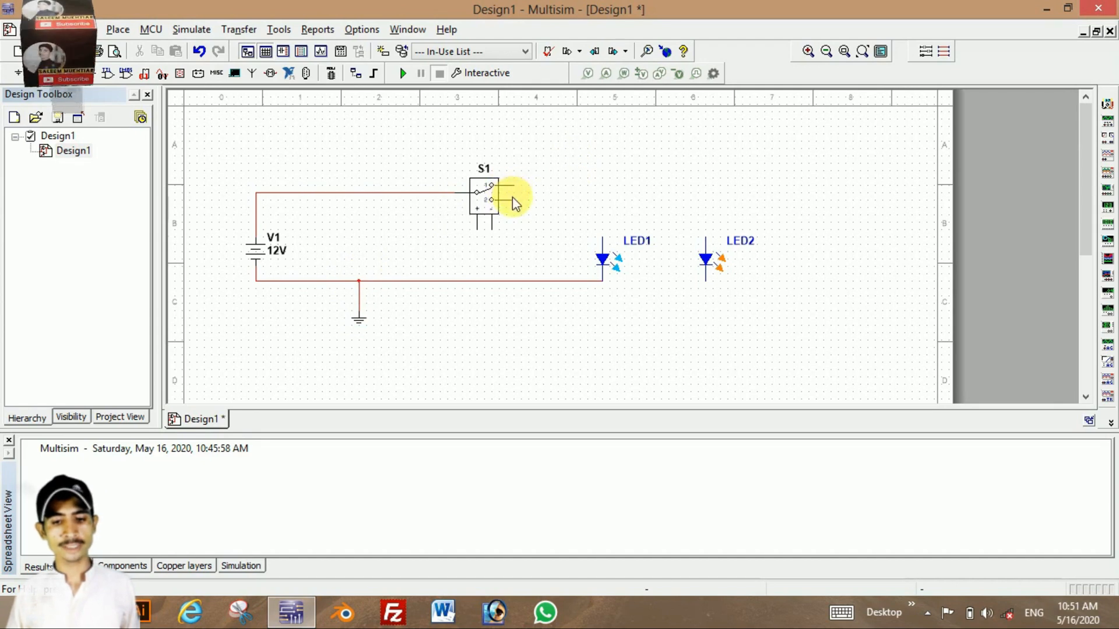
Wire contact 2 of switch S1 to the anode of LED1.
left_click(547, 201)
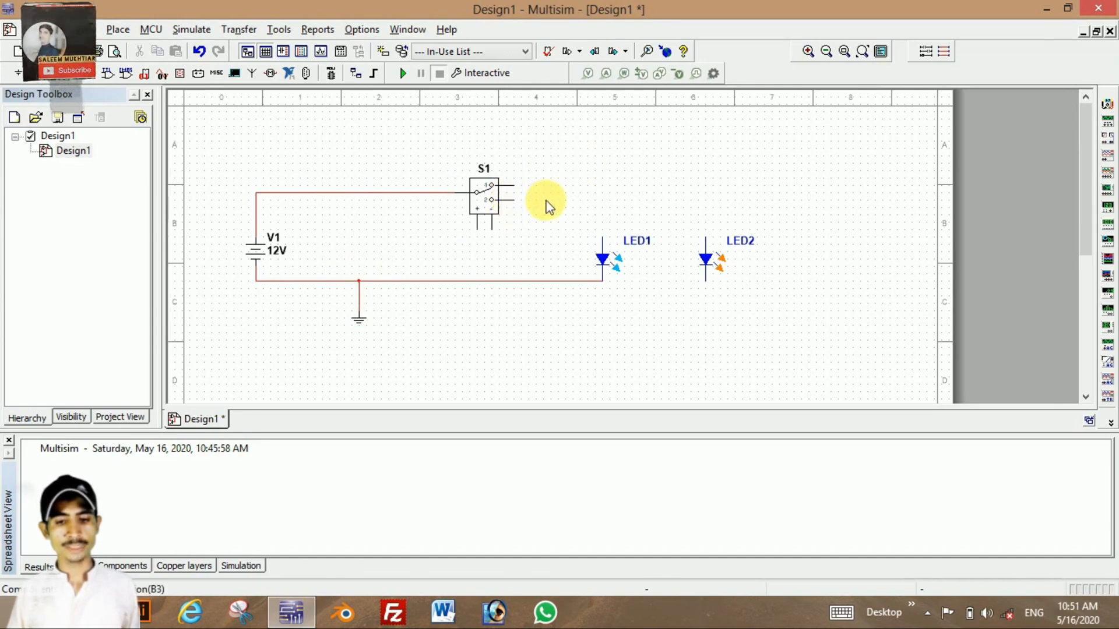
left_click(514, 200)
left_click(601, 237)
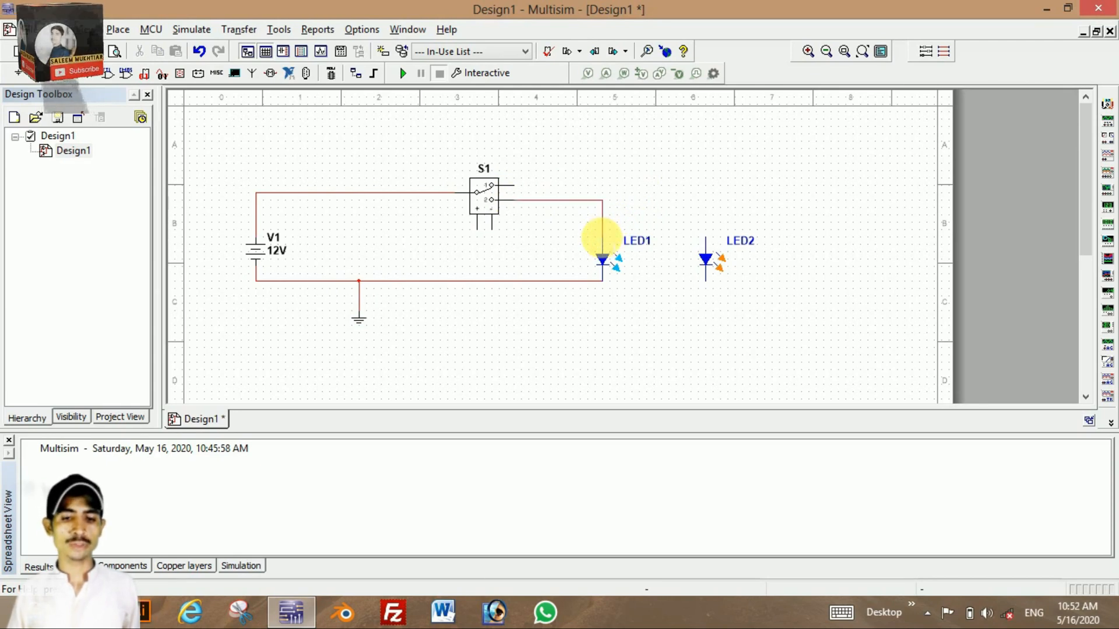
Wire contact 1 of switch S1 to LED2's anode and LED2's cathode to the grounded return wire.
left_click(510, 188)
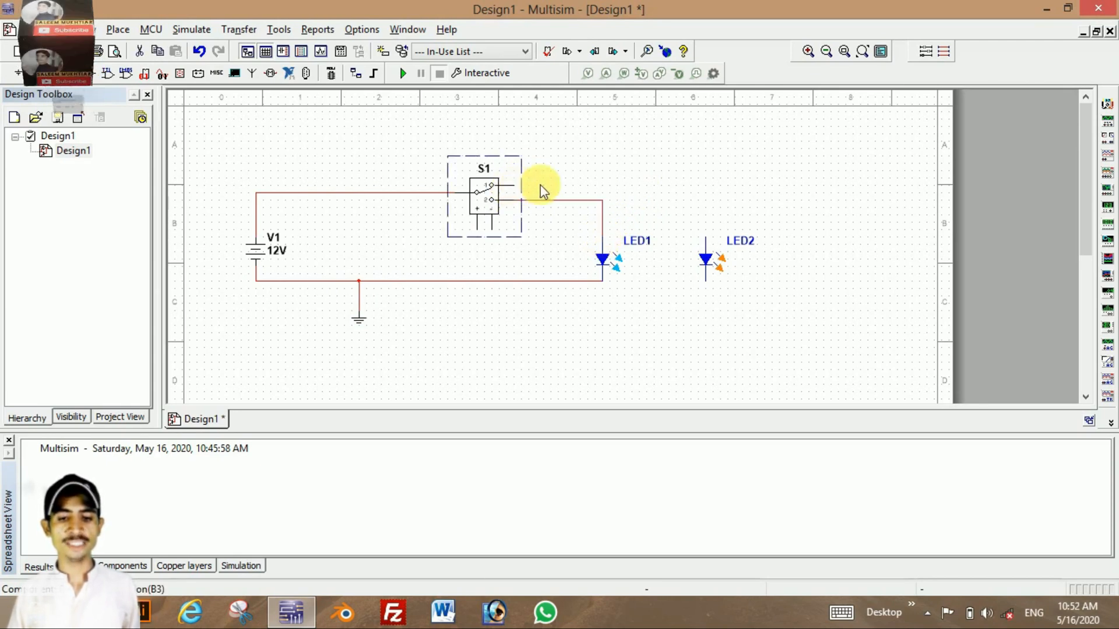
left_click(514, 185)
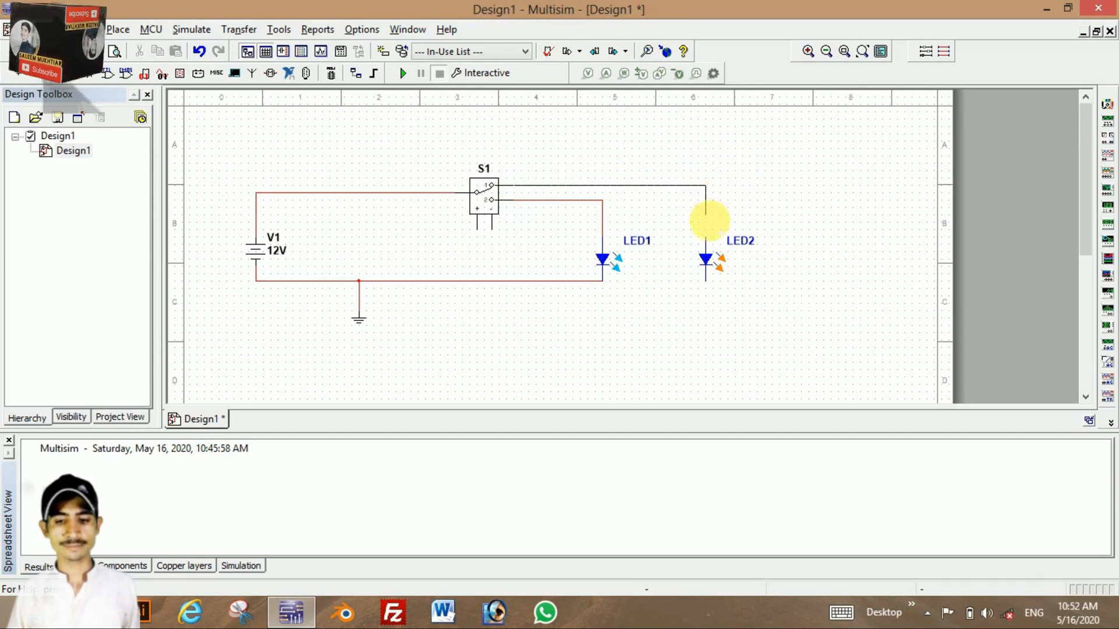
left_click(706, 239)
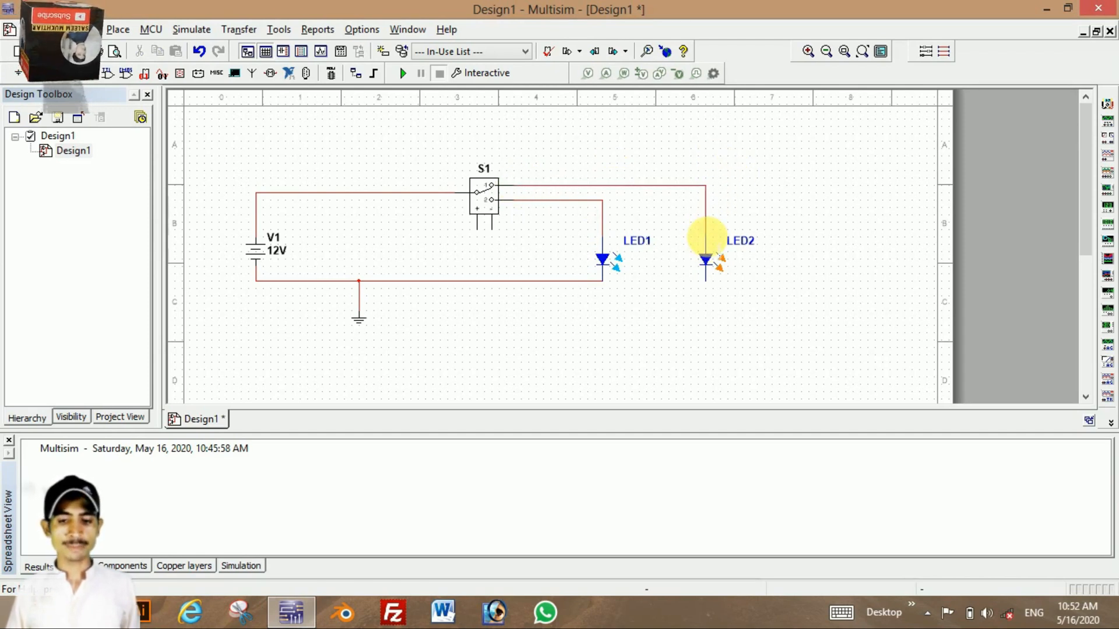
left_click(705, 283)
left_click(535, 281)
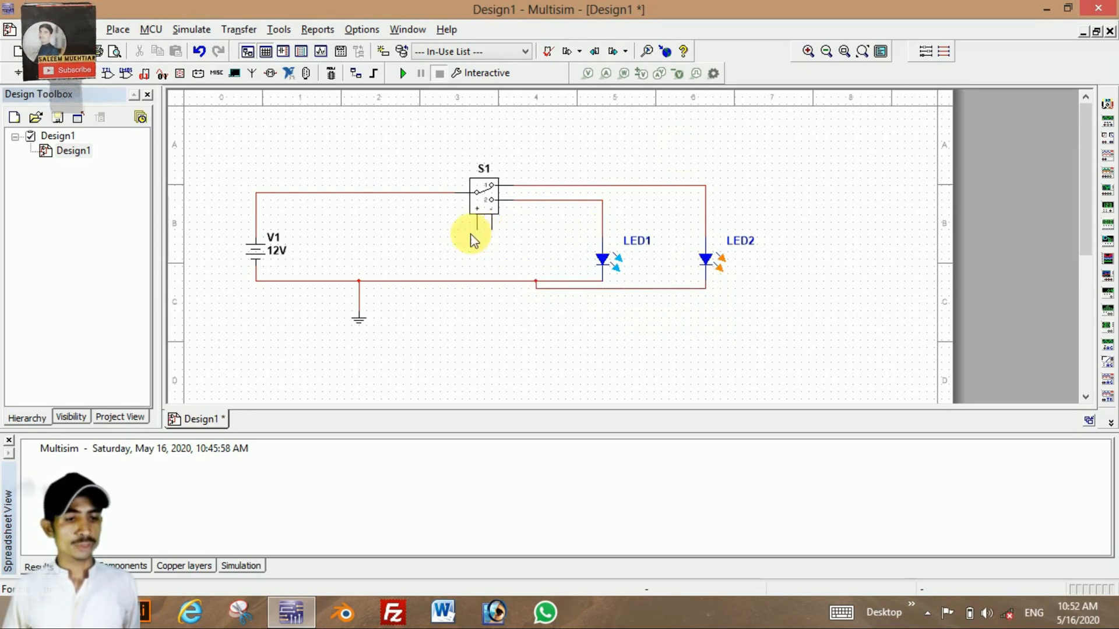
Place a second DC_POWER source from the Sources group's POWER_SOURCES family just below and left of switch S1.
left_click(36, 78)
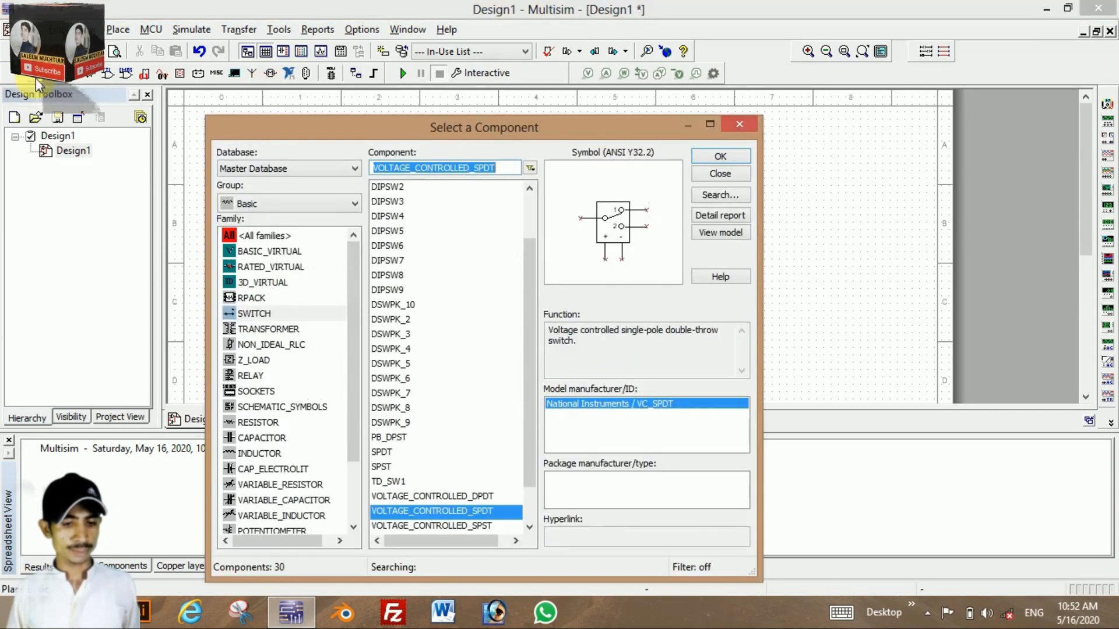
left_click(338, 202)
left_click(313, 233)
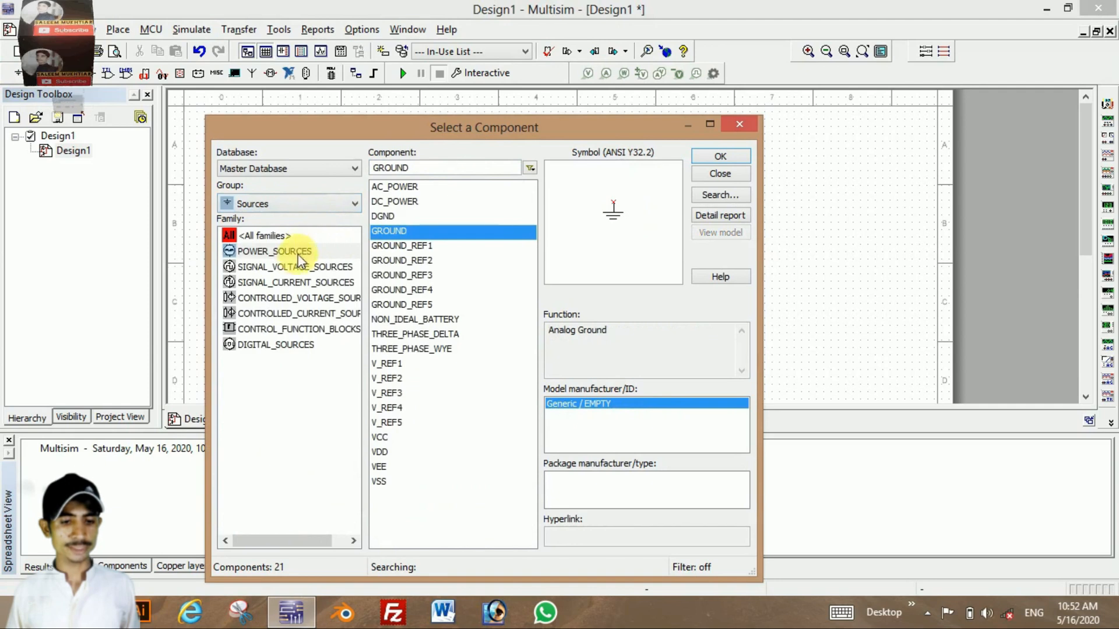
left_click(296, 251)
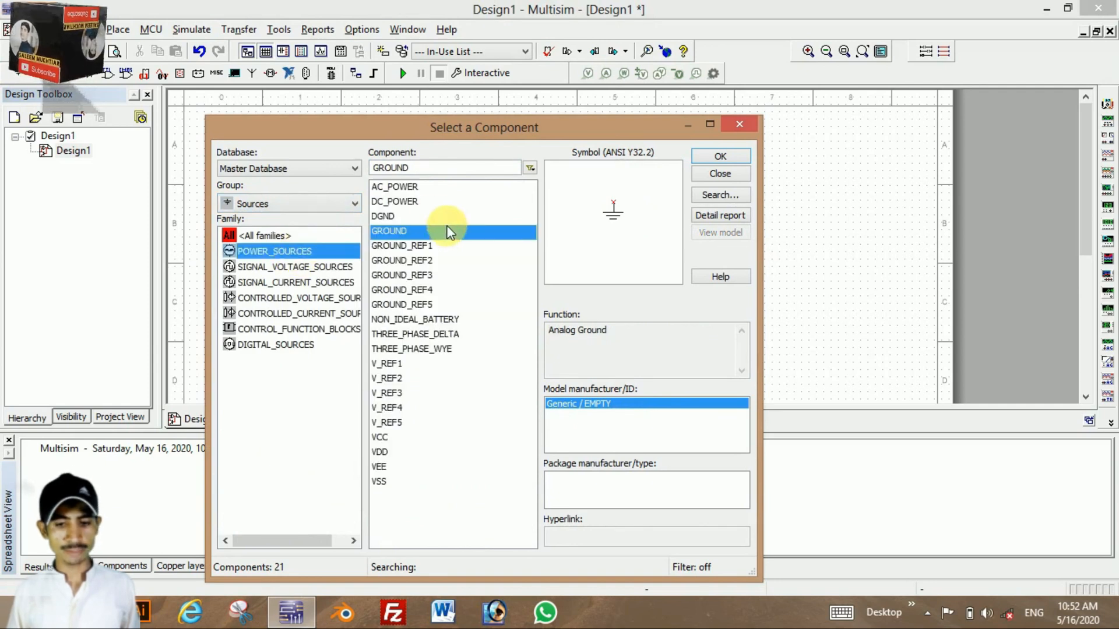
left_click(414, 201)
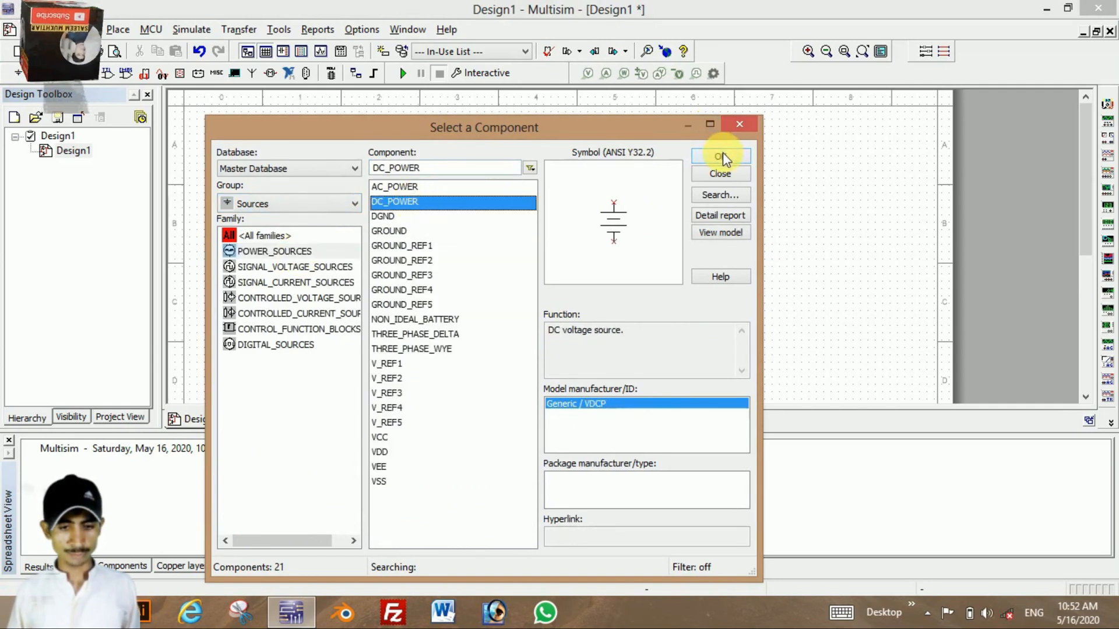
left_click(721, 156)
left_click(424, 255)
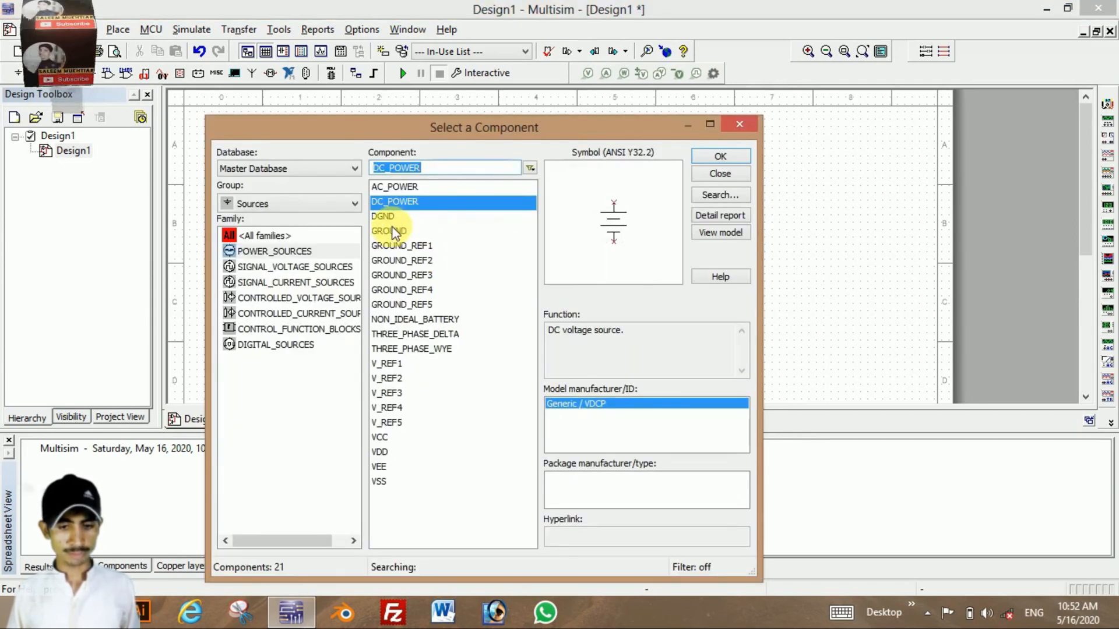
Place a second GROUND symbol between switch S1's control pins and LED1.
left_click(394, 230)
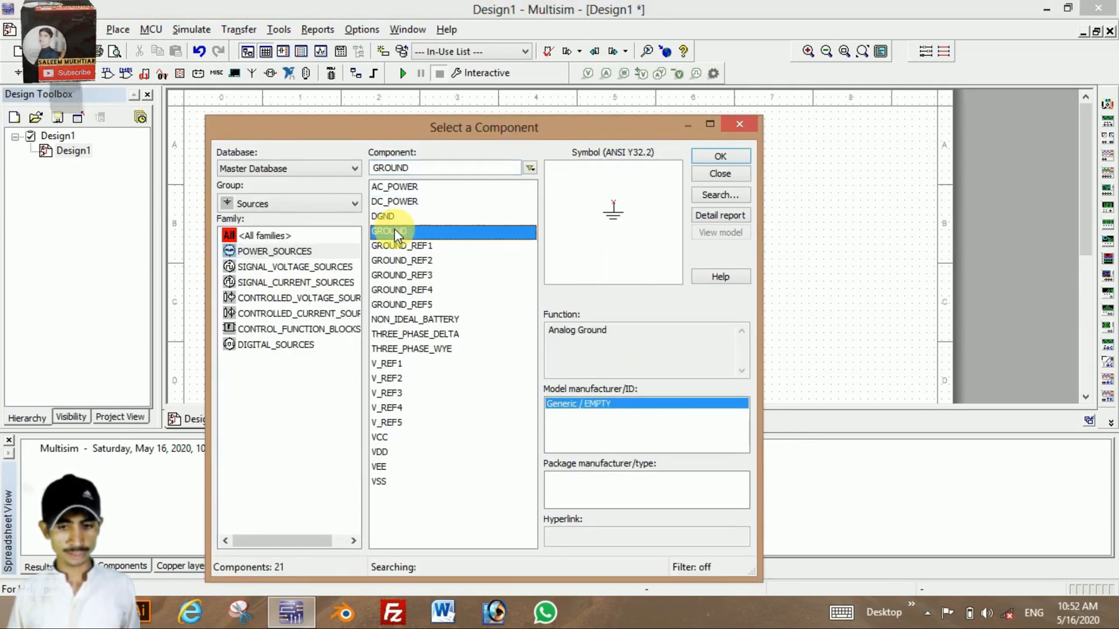
left_click(718, 159)
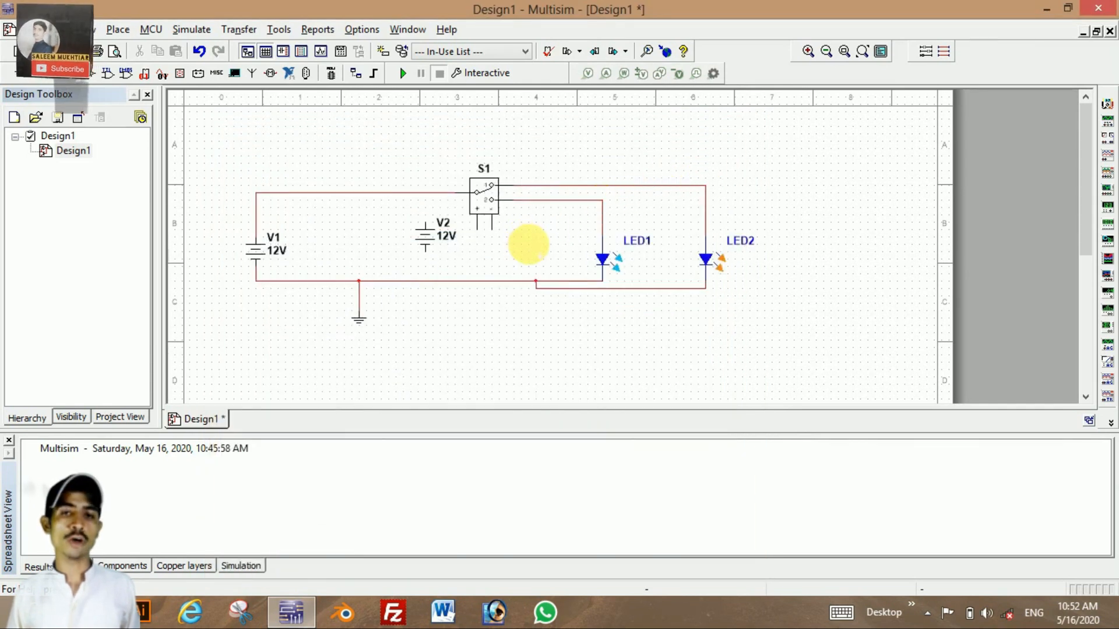
left_click(529, 244)
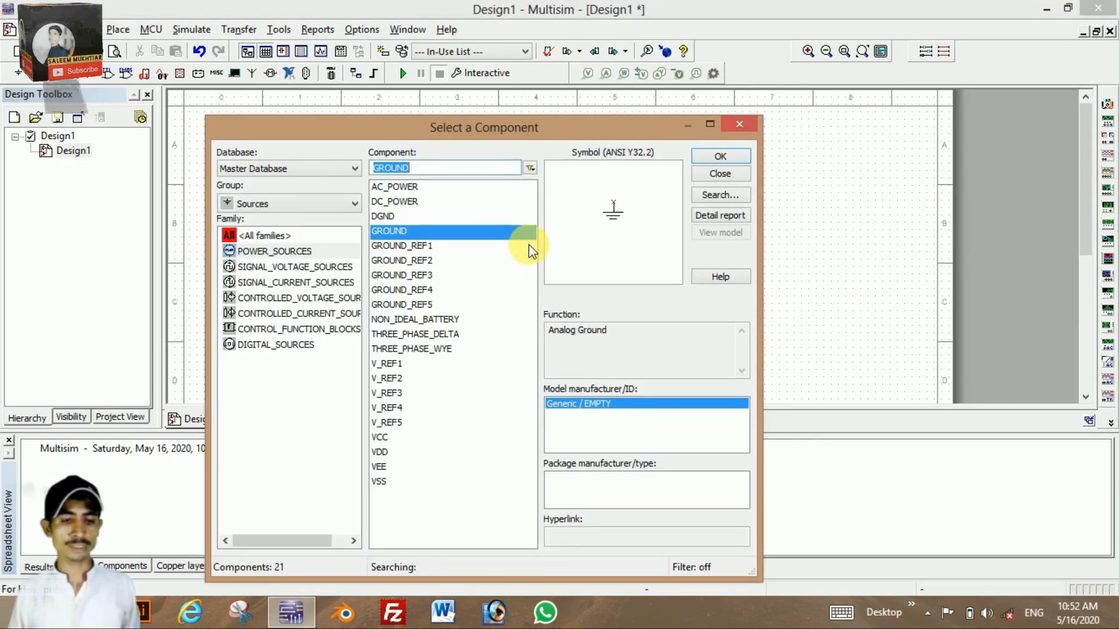
Place an SPST switch from the Basic group's SWITCH family to the left of S1 and finish adding components.
left_click(328, 208)
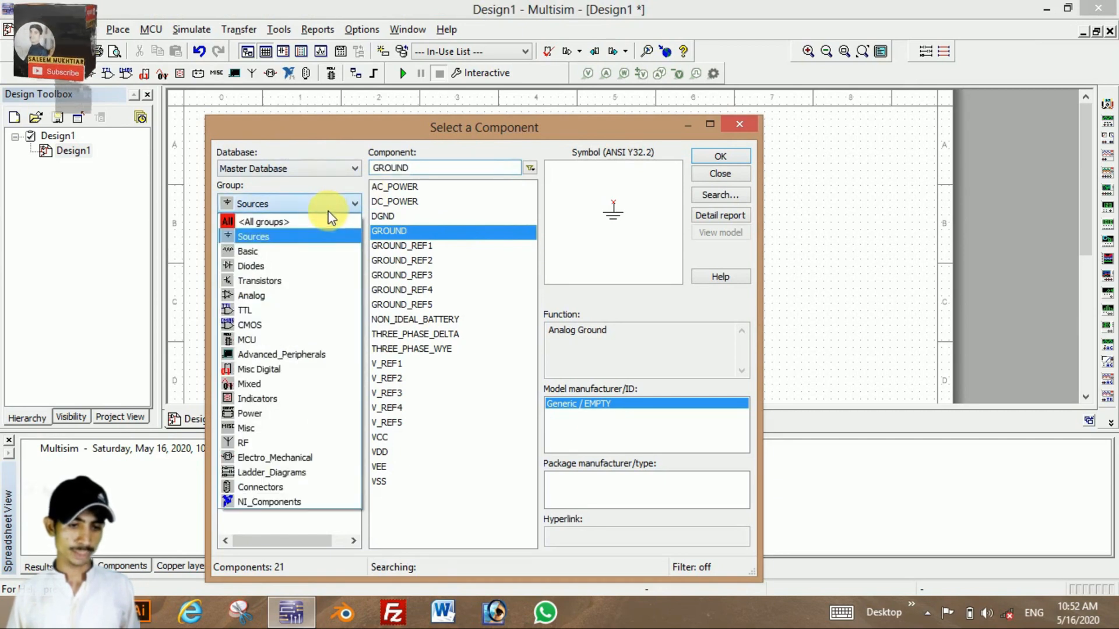
left_click(277, 252)
left_click(256, 314)
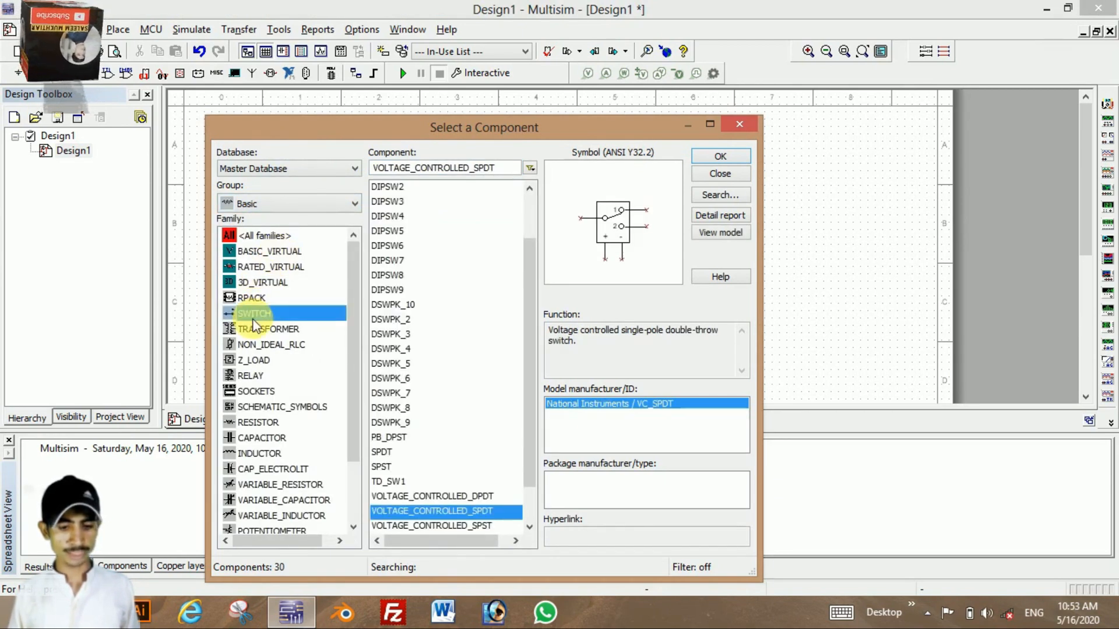
left_click(389, 467)
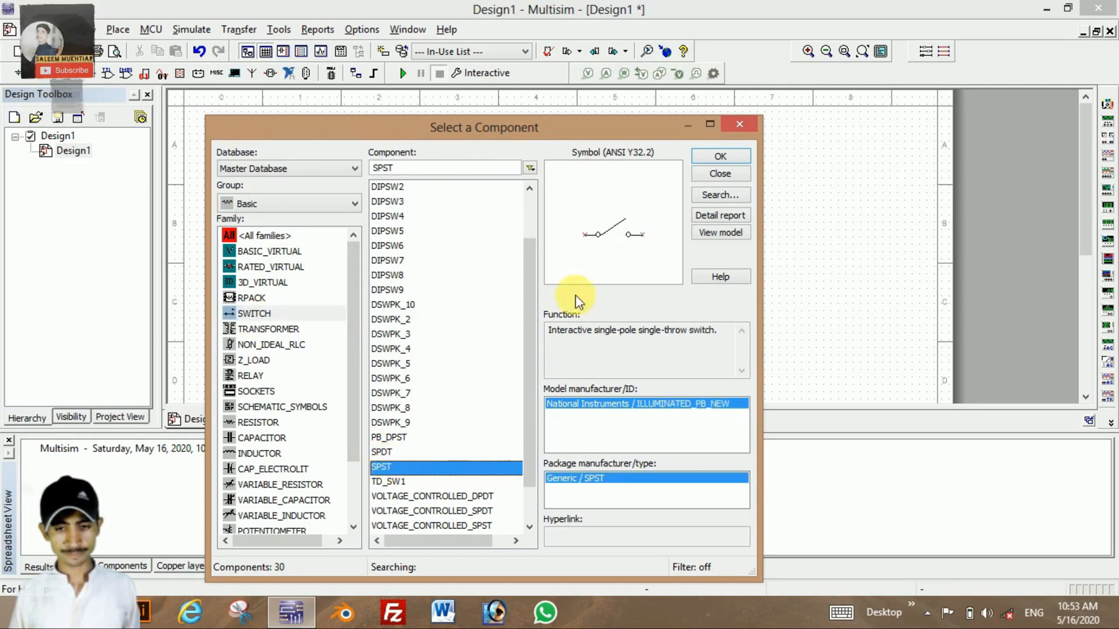
left_click(736, 156)
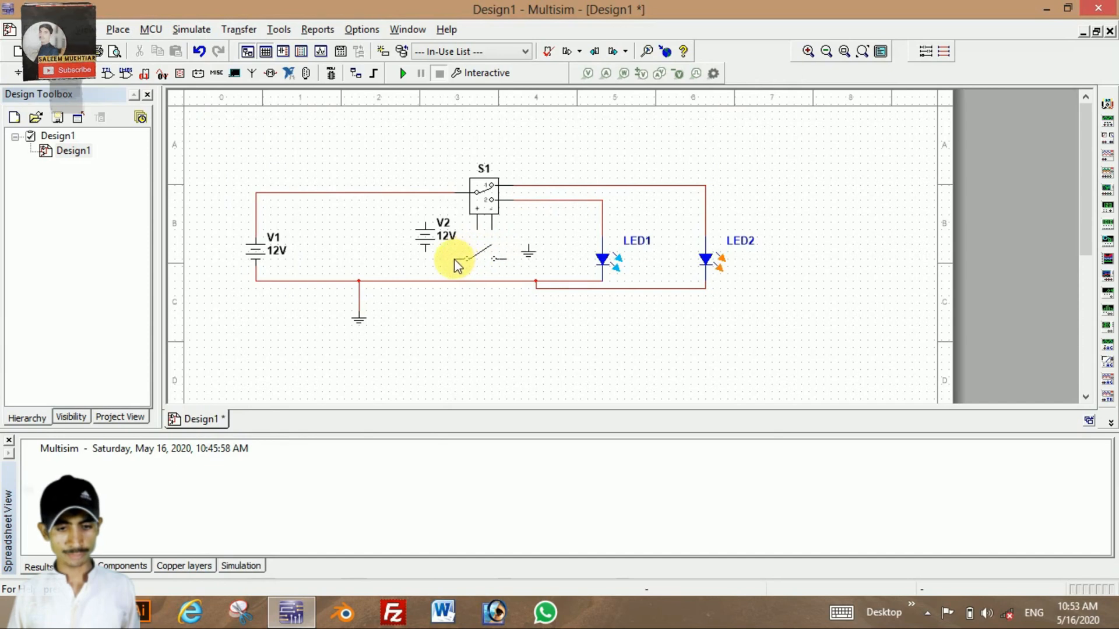
left_click(397, 222)
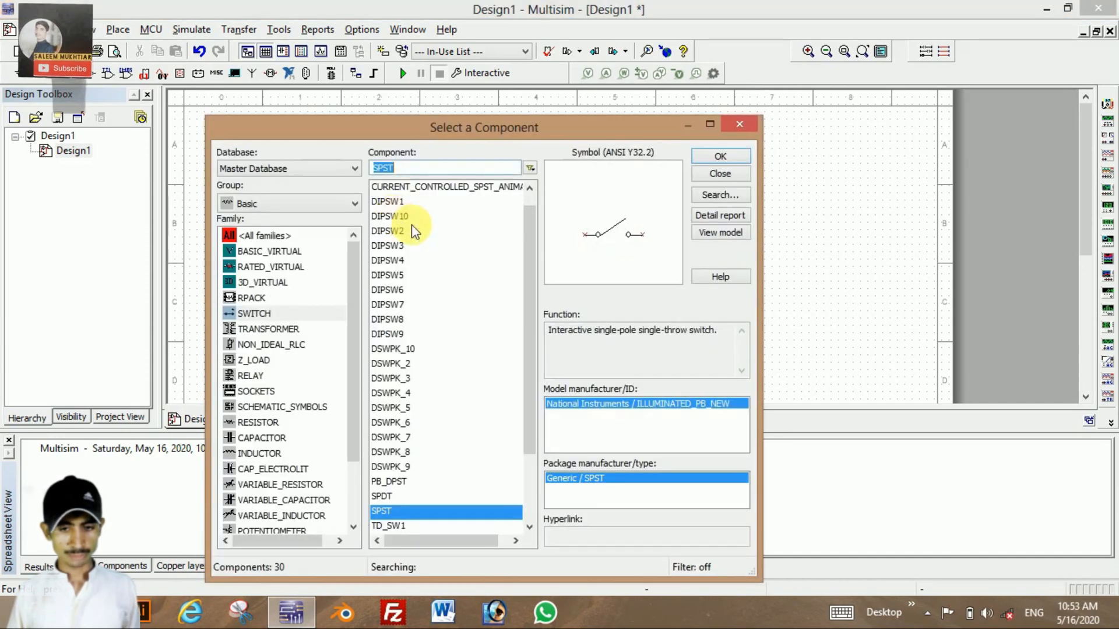
left_click(739, 125)
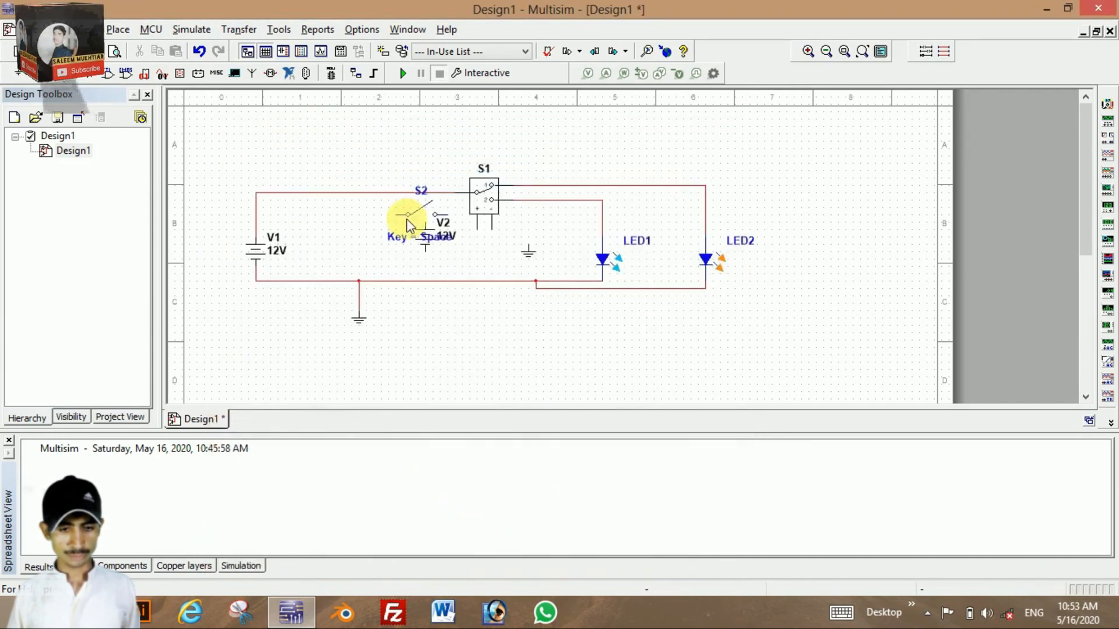
Move DC source V2 between V1 and switch S2 and wire its positive terminal to S2's left terminal.
left_click_drag(425, 243, 347, 256)
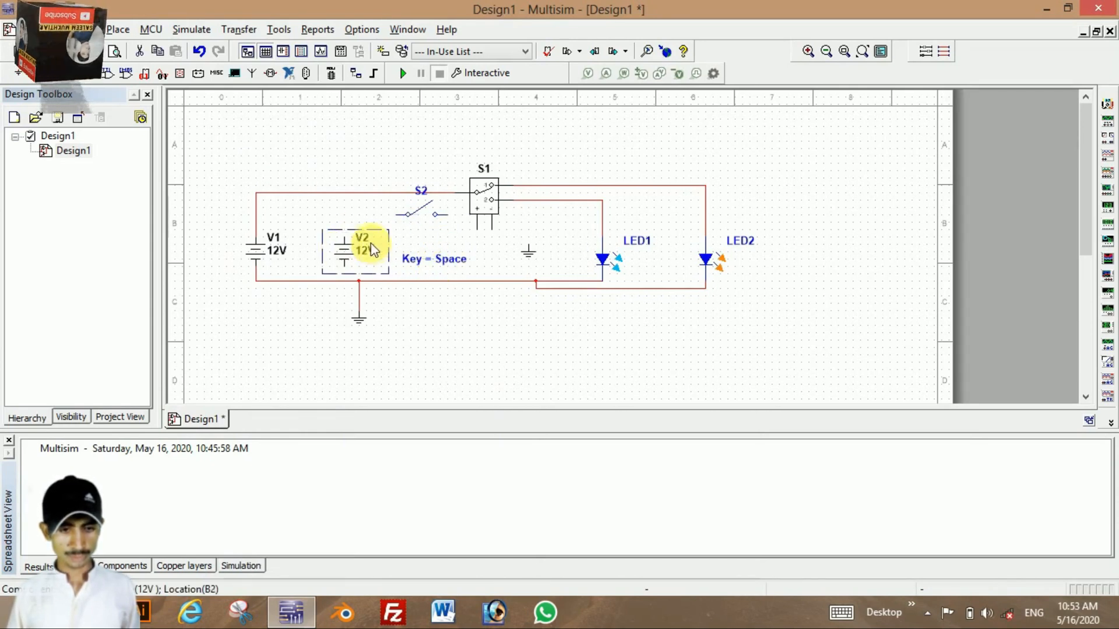
left_click(362, 202)
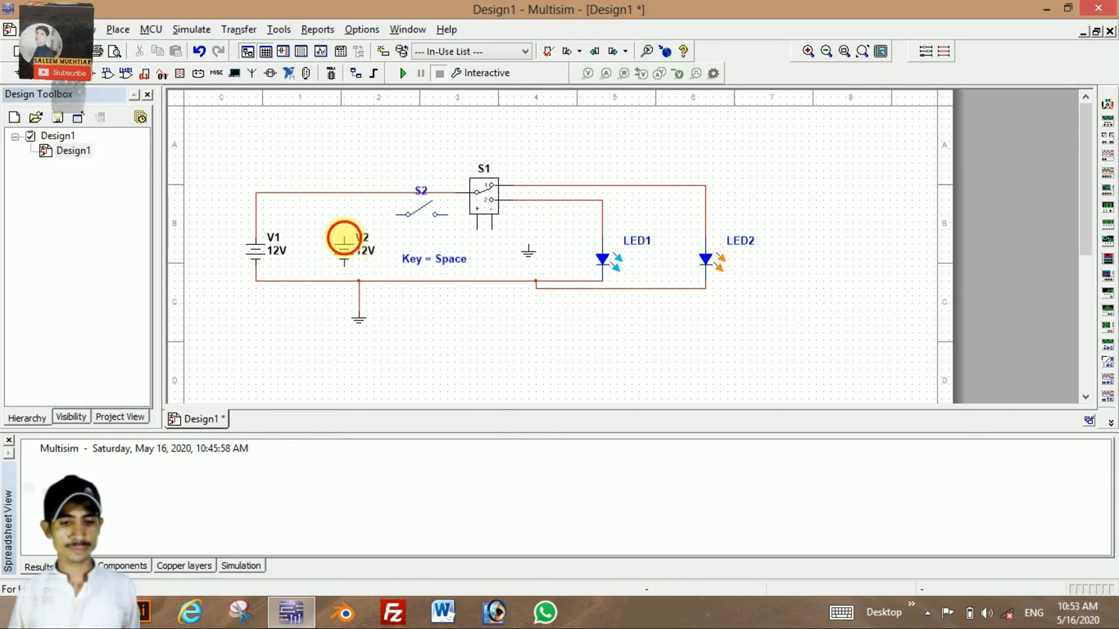
left_click(398, 215)
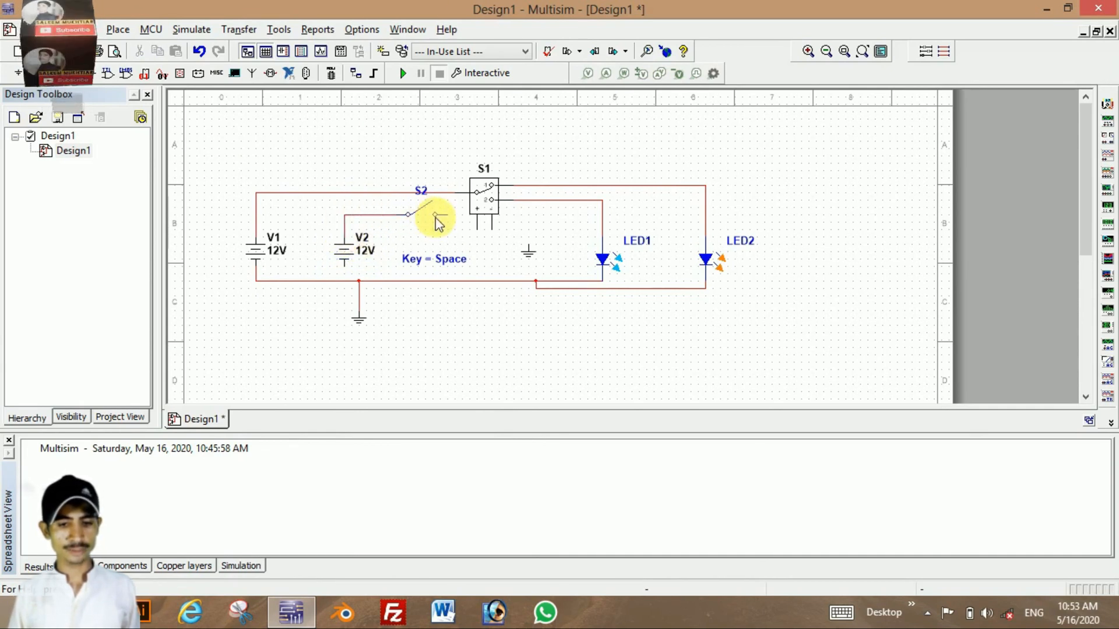
Wire S2's right terminal to S1's positive control pin and V2's negative terminal to S1's negative control pin.
left_click(445, 215)
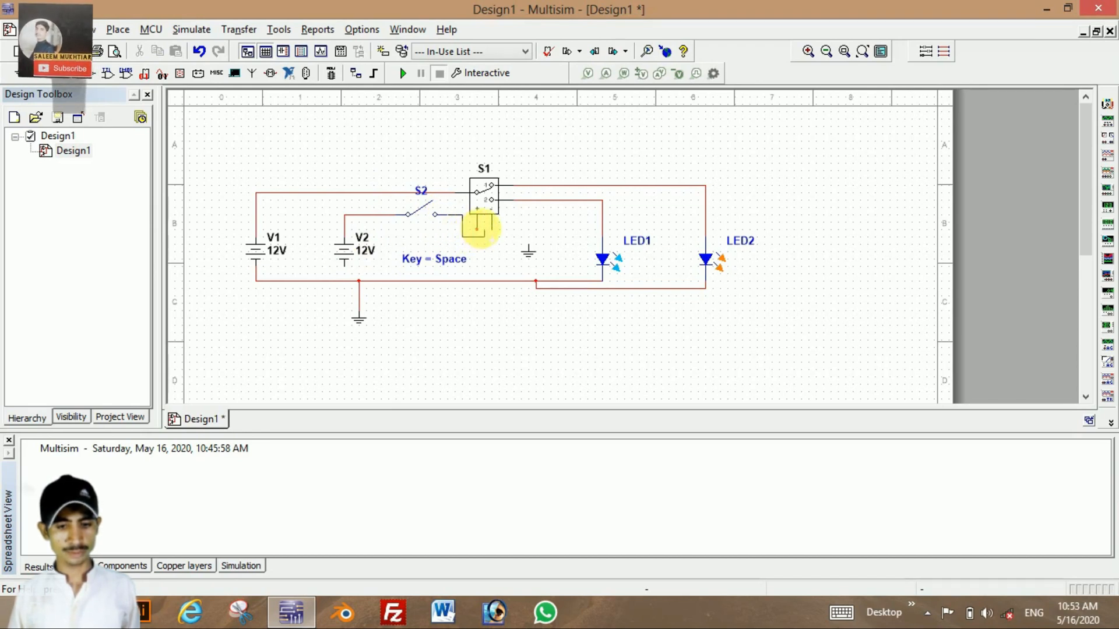
left_click(477, 228)
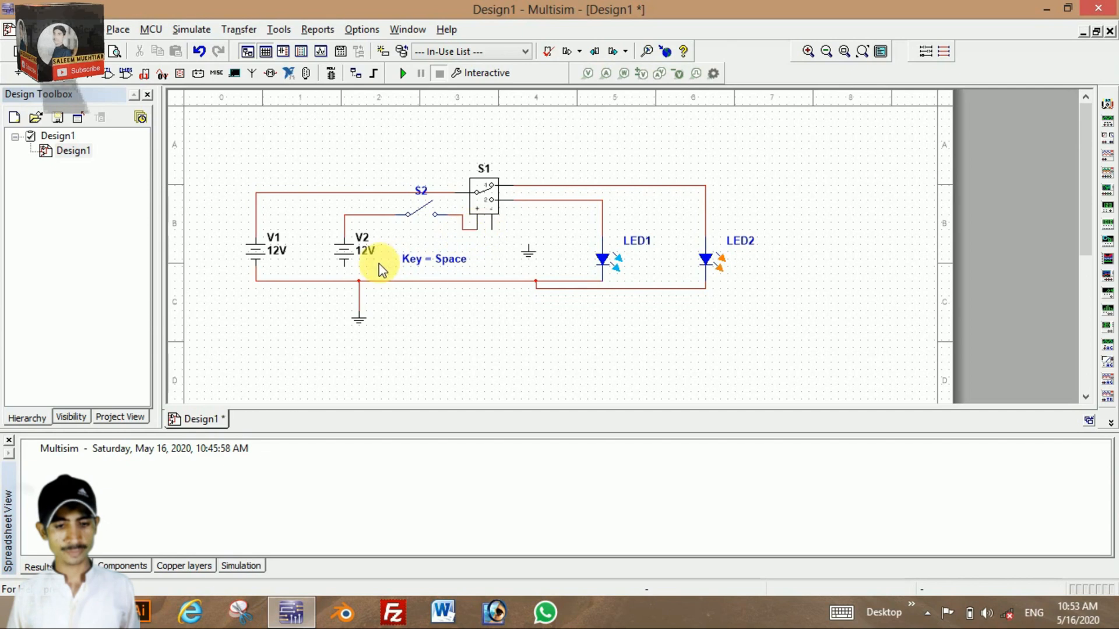
left_click(344, 263)
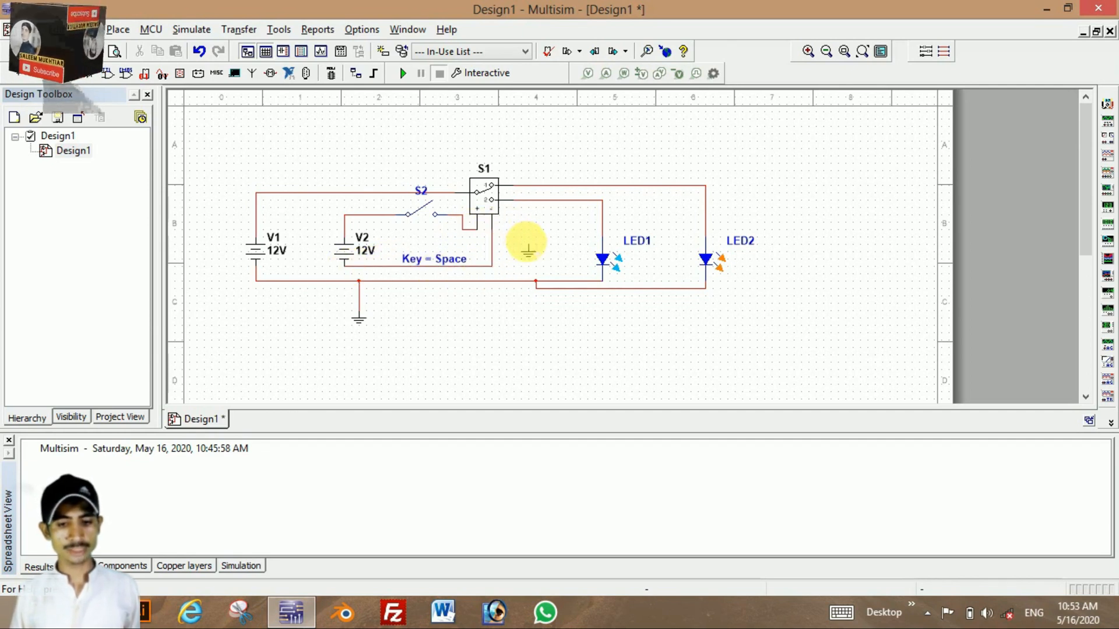
left_click(526, 244)
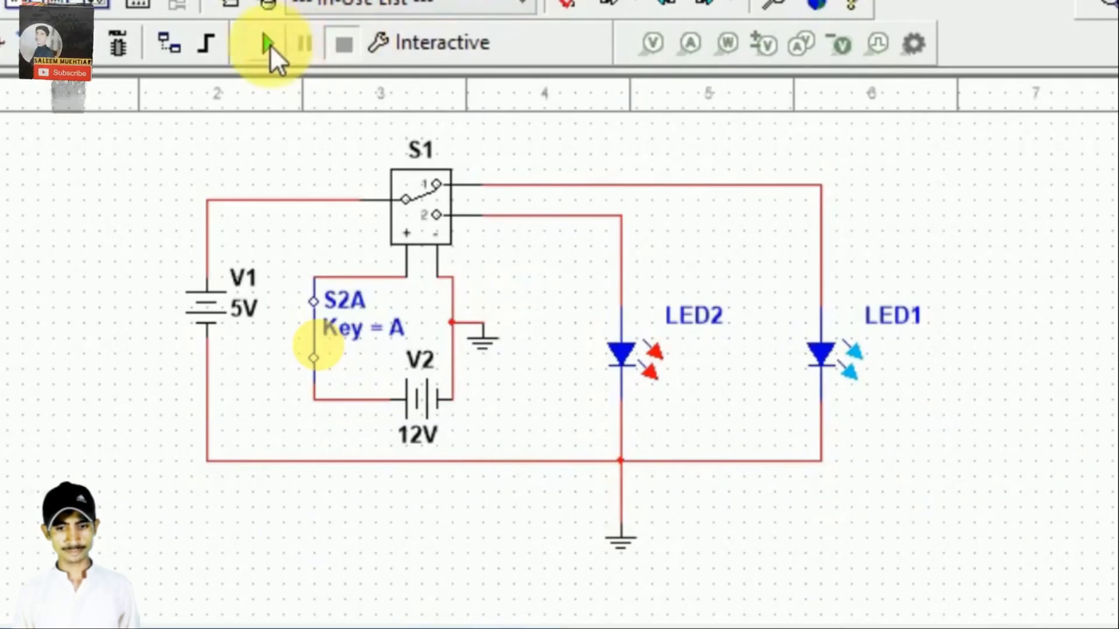
Run the interactive simulation and toggle switch S2A open and closed repeatedly to test the switching between LED1 and LED2.
left_click(268, 44)
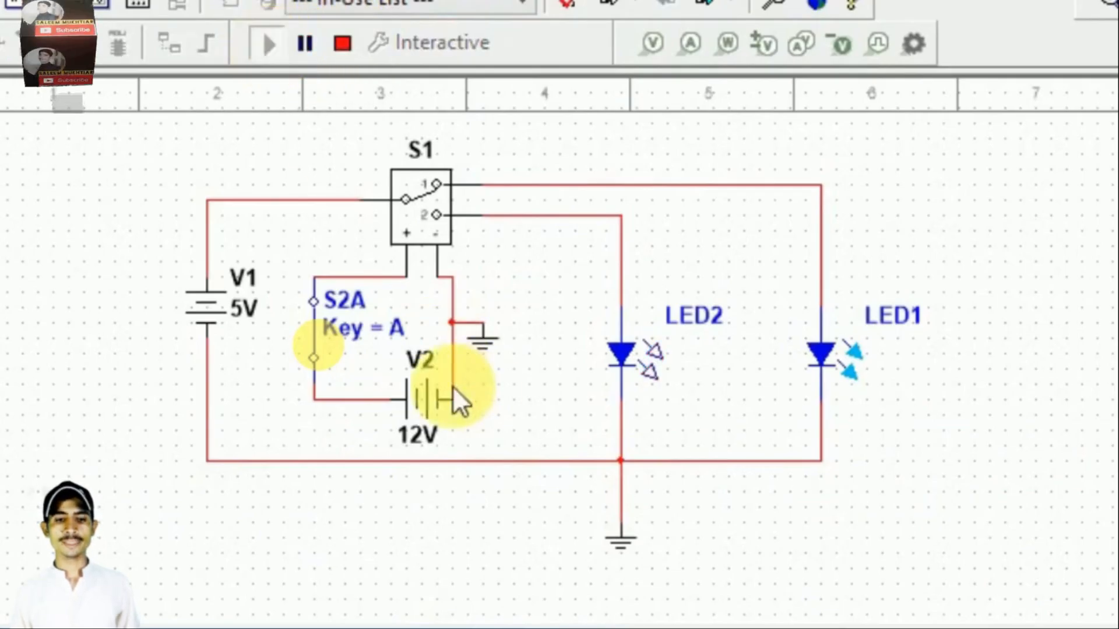
left_click(337, 341)
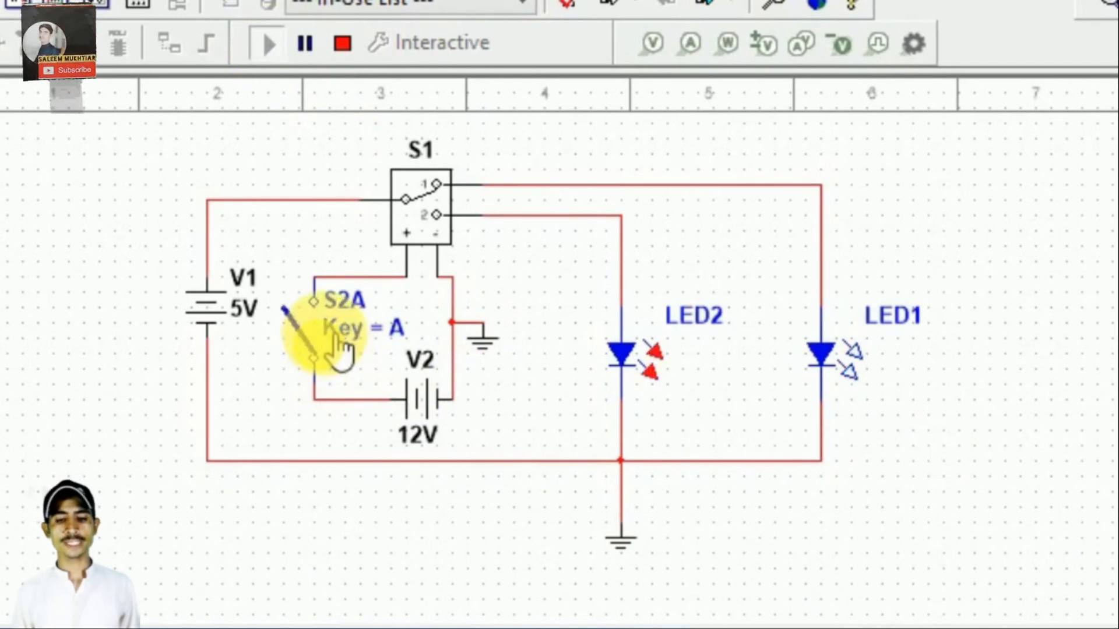
left_click(322, 345)
left_click(322, 345)
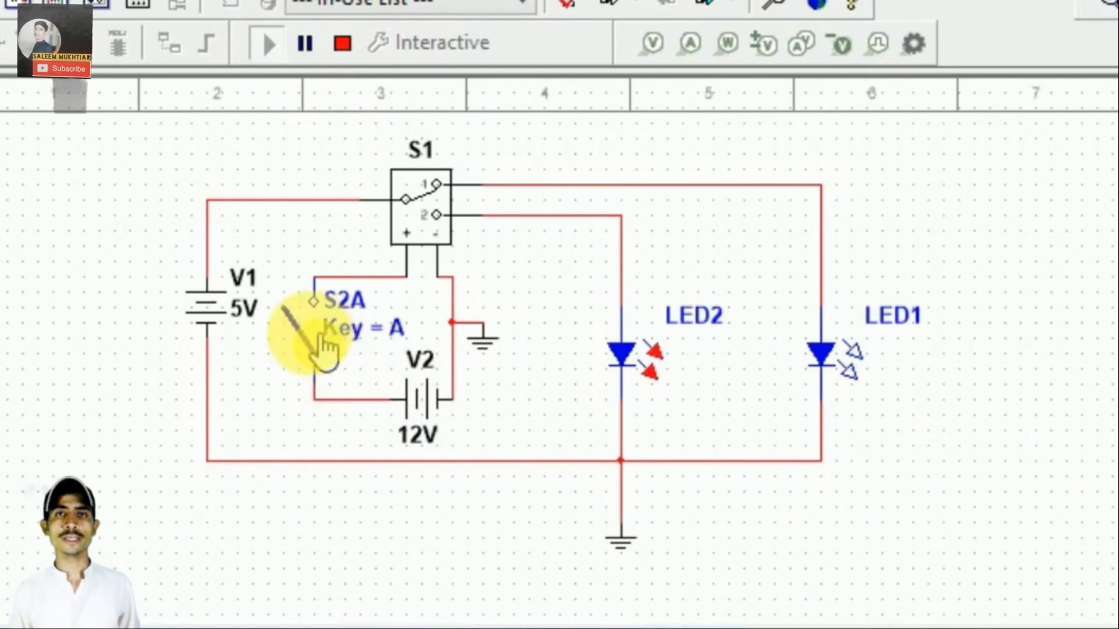
left_click(324, 345)
left_click(320, 338)
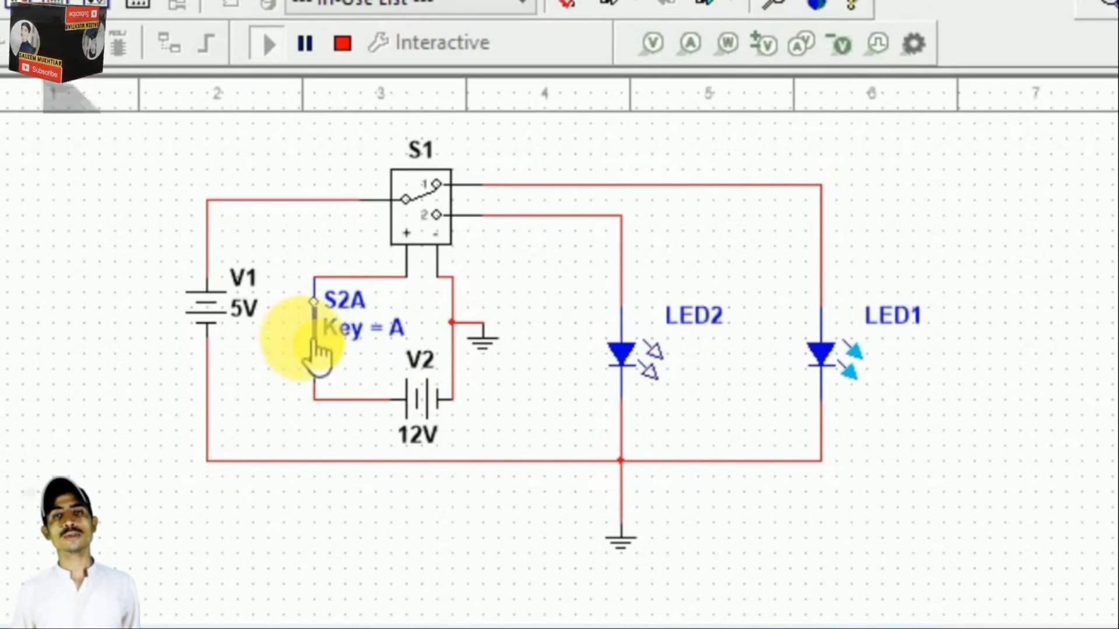
left_click(318, 350)
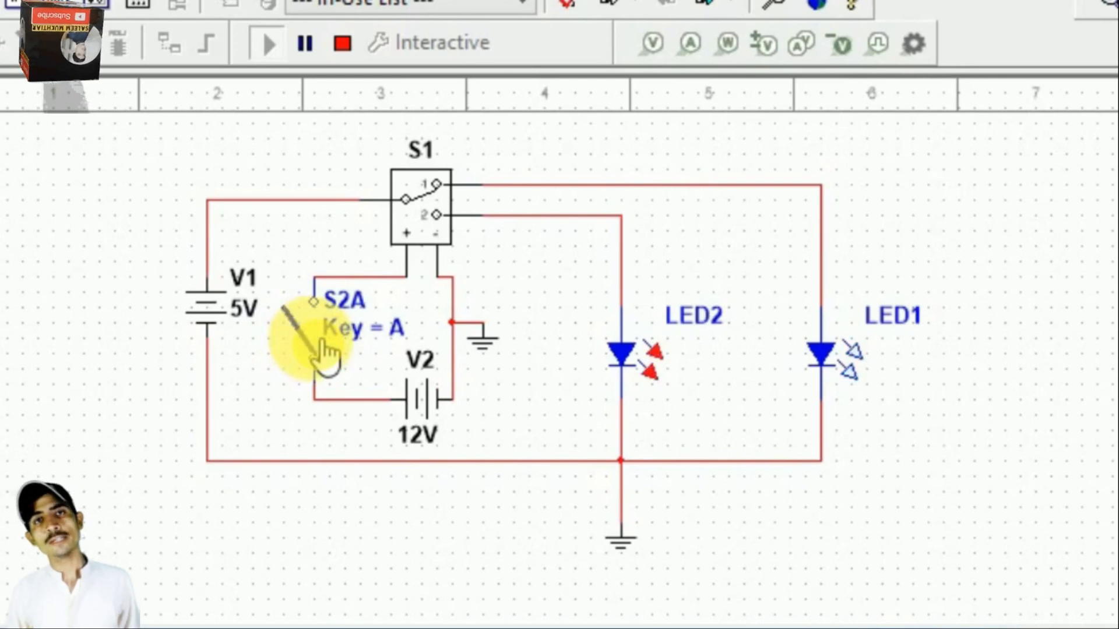